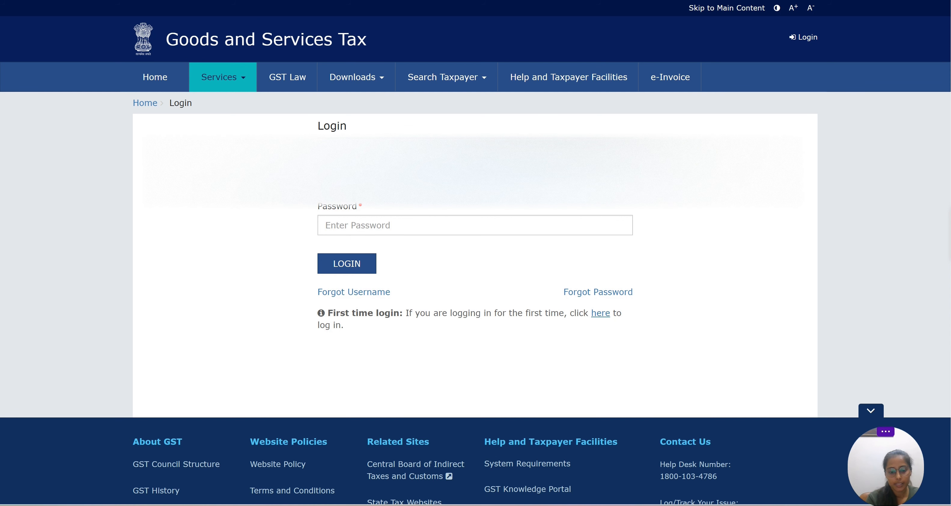
Log in with the account password and the captcha characters, and postpone the Aadhaar authentication request.
key("Tab")
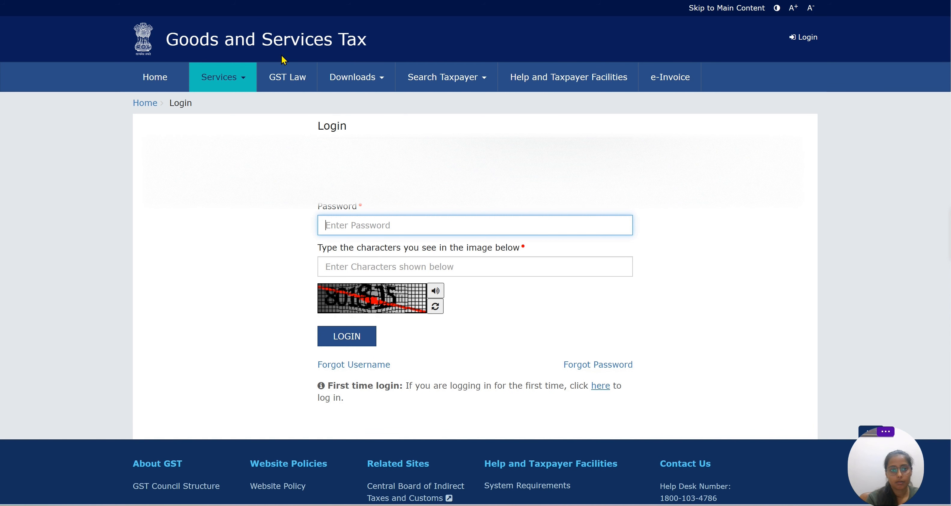
type("•••••")
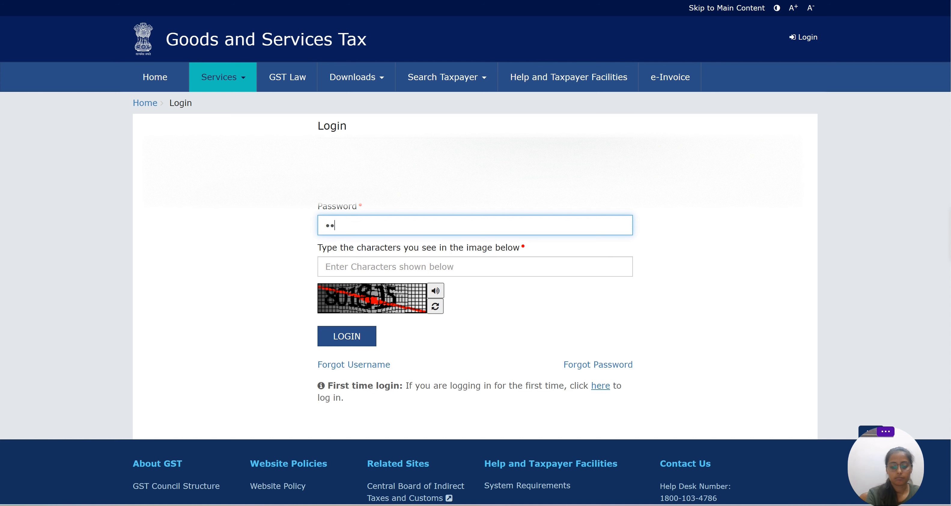
type("••••••")
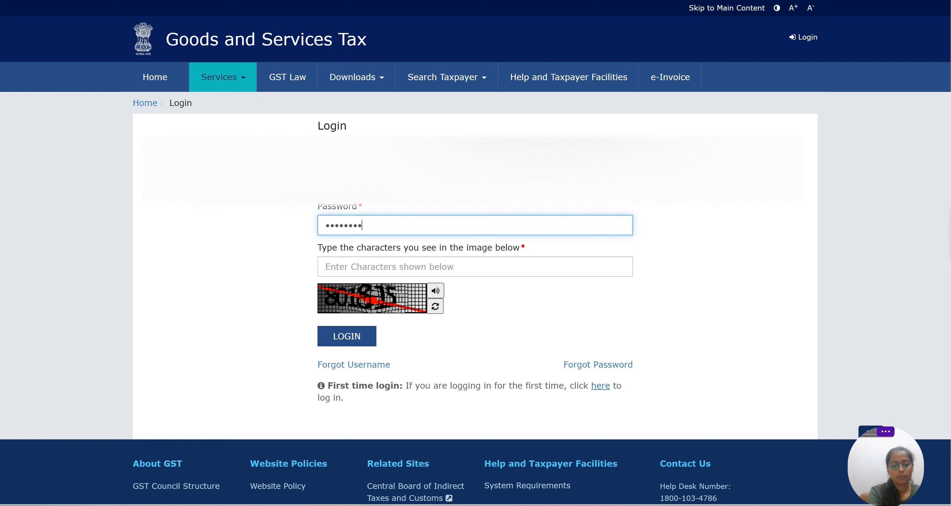
key("Tab")
type("801815")
left_click(345, 339)
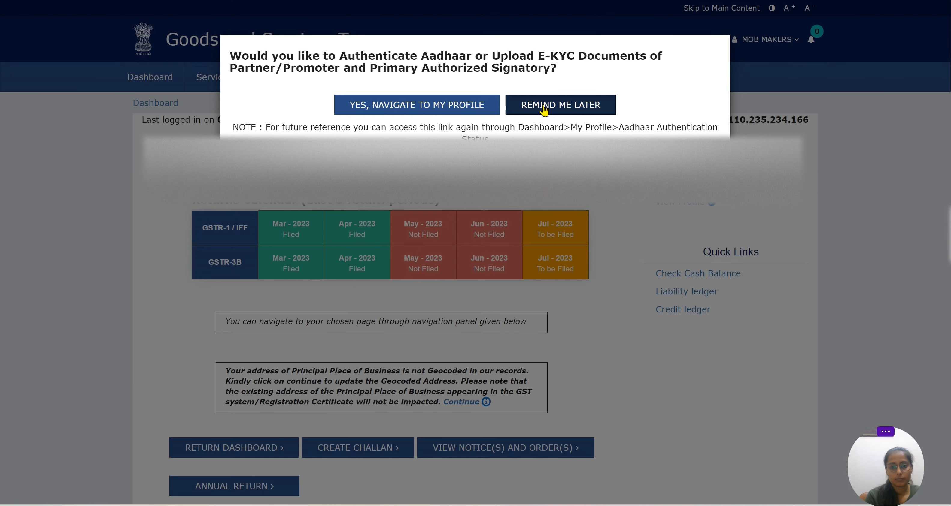
left_click(545, 108)
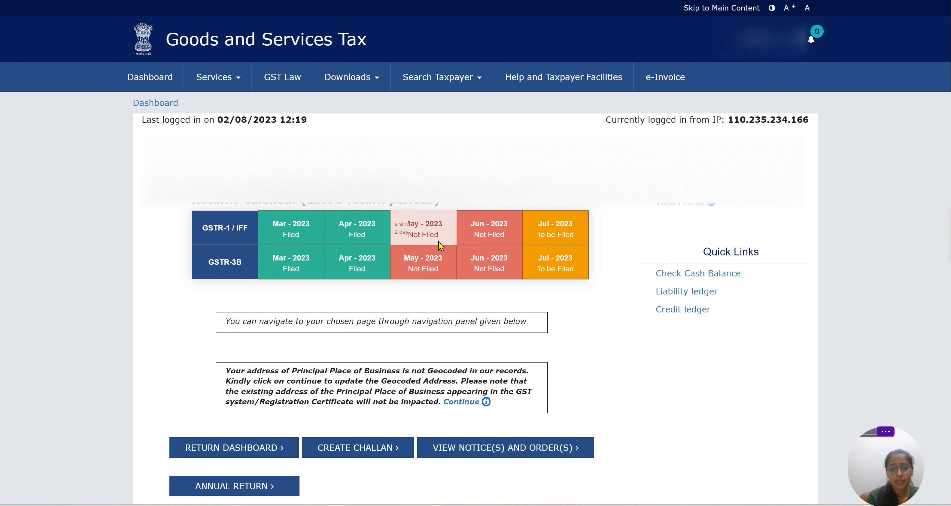
Find the returns for financial year 2023-24, Quarter 1 (Apr - Jun), period May, and open GSTR-1 for online preparation.
mouse_move(447, 254)
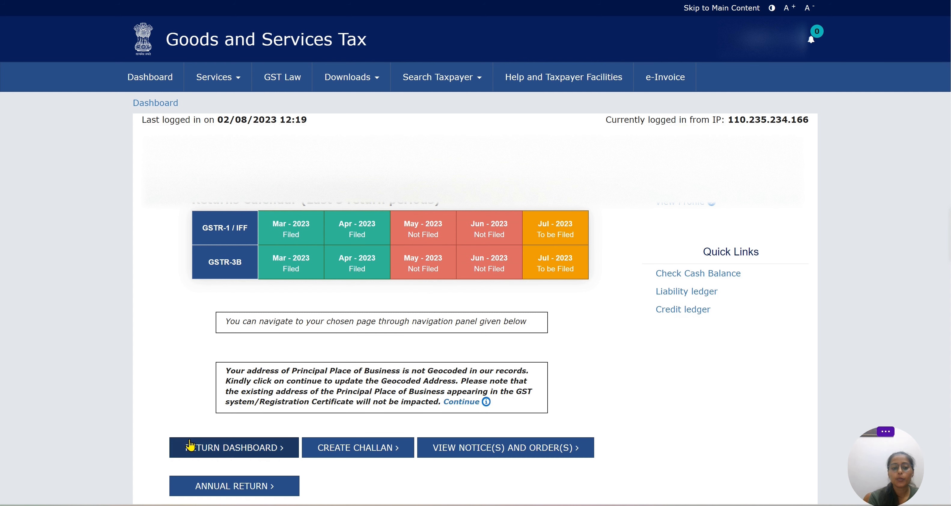
left_click(190, 450)
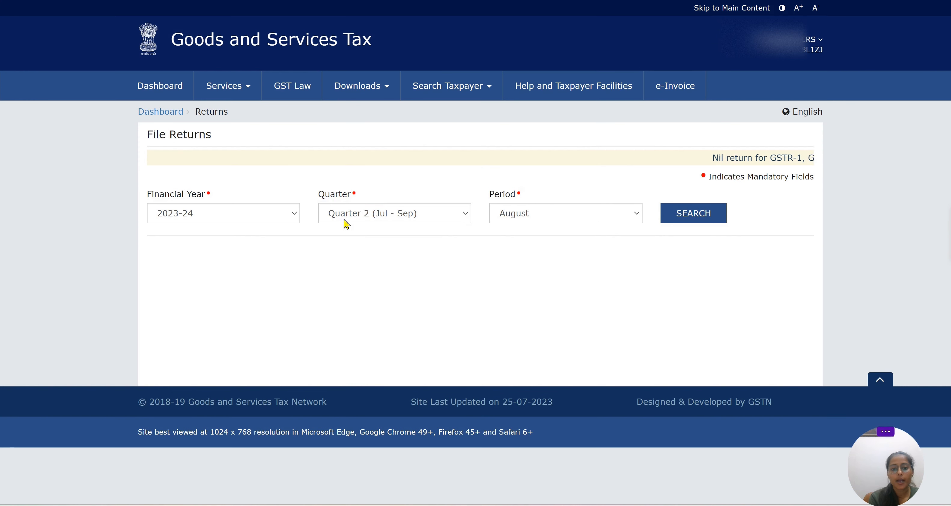
left_click(344, 219)
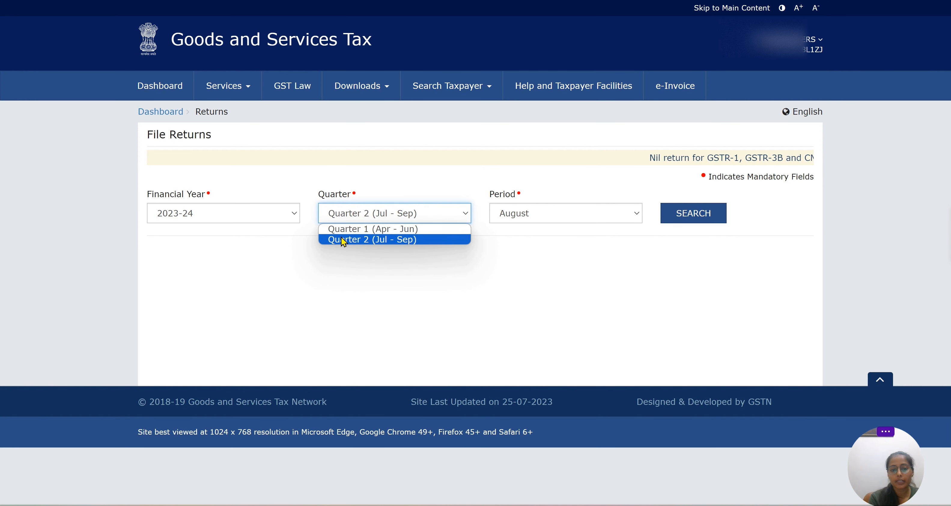
left_click(346, 230)
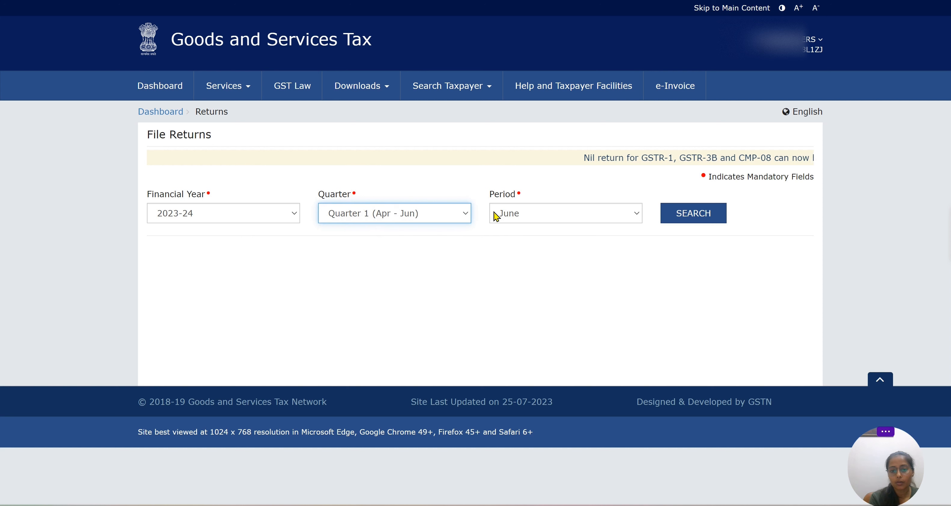
left_click(515, 221)
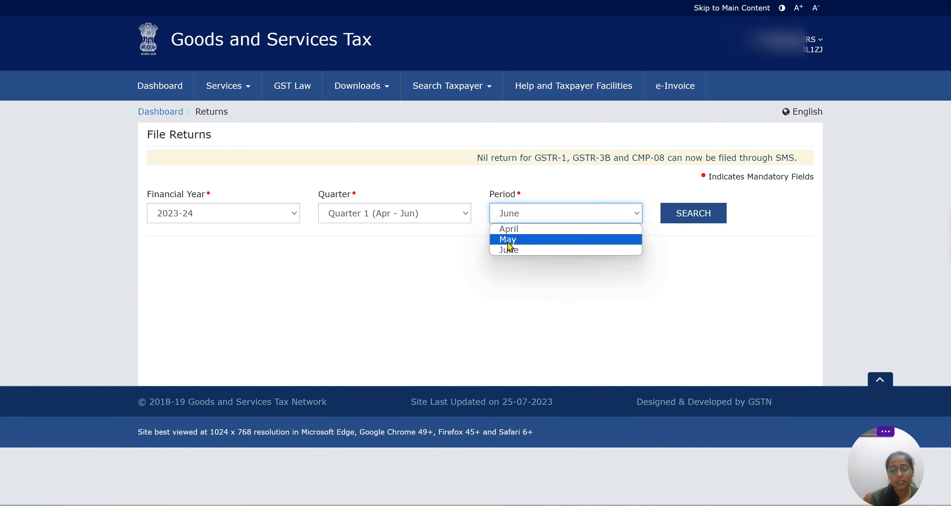
left_click(509, 240)
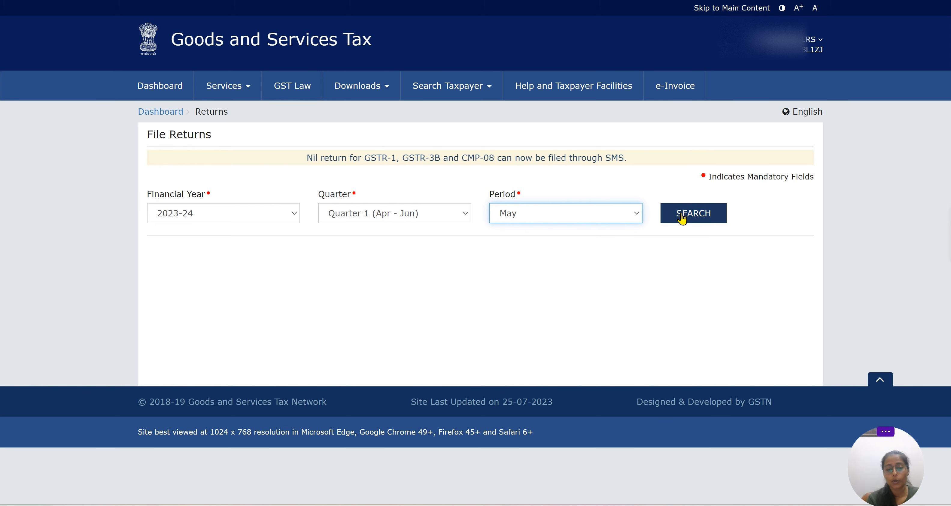
left_click(681, 217)
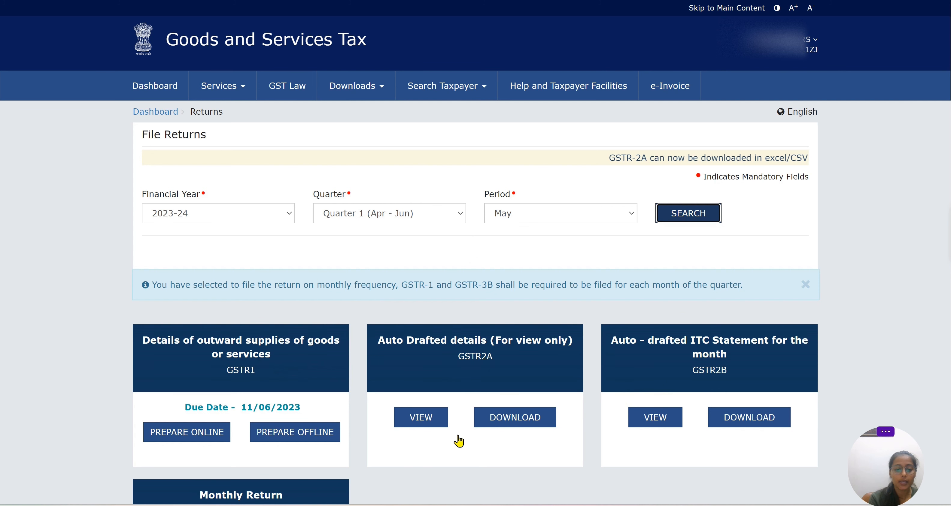
scroll(816, 290, "down", 3)
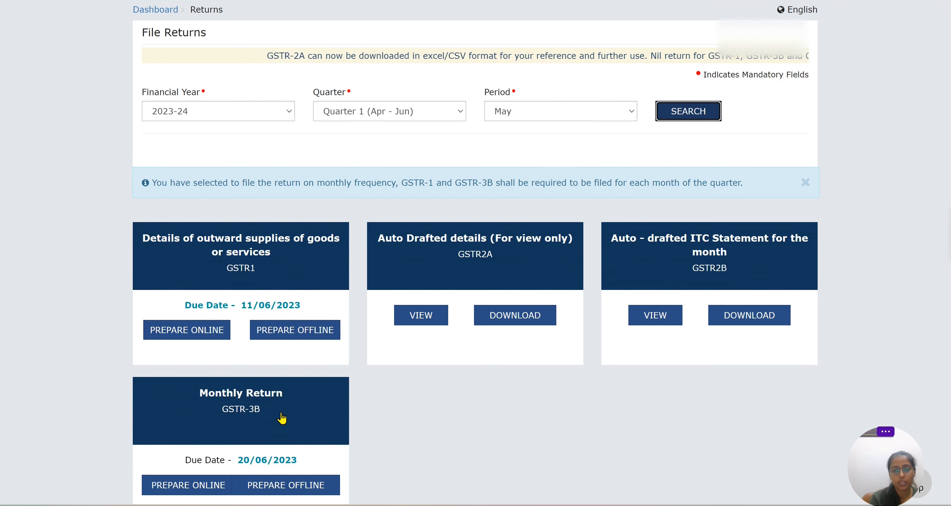
left_click(276, 271)
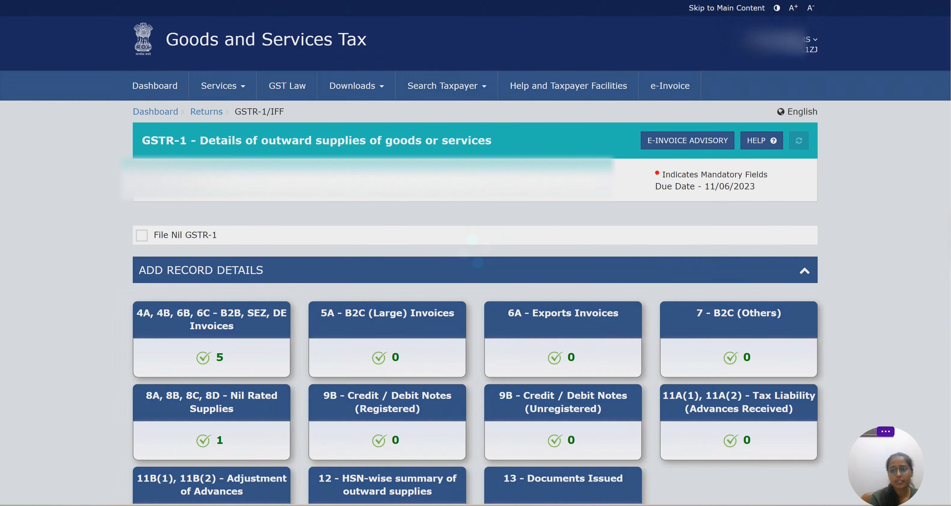
Review the recipient-wise records under 4A, 4B, 6B, 6C - B2B, SEZ, DE Invoices and return to the GSTR-1 overview.
scroll(476, 253, "down", 2)
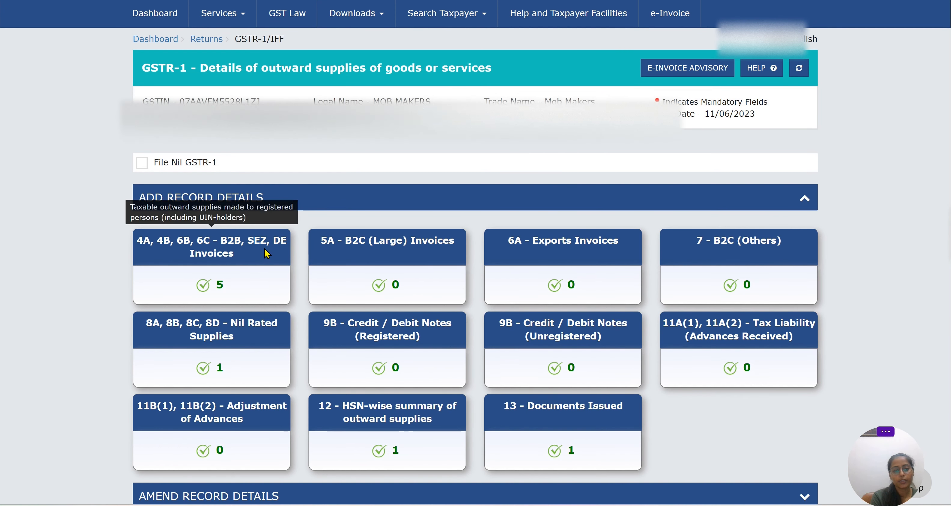
left_click(267, 254)
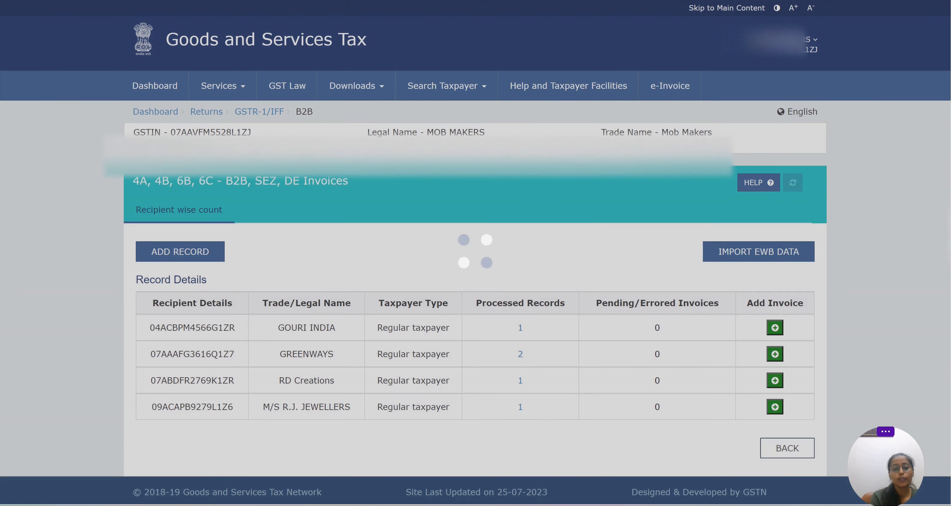
scroll(772, 421, "down", 1)
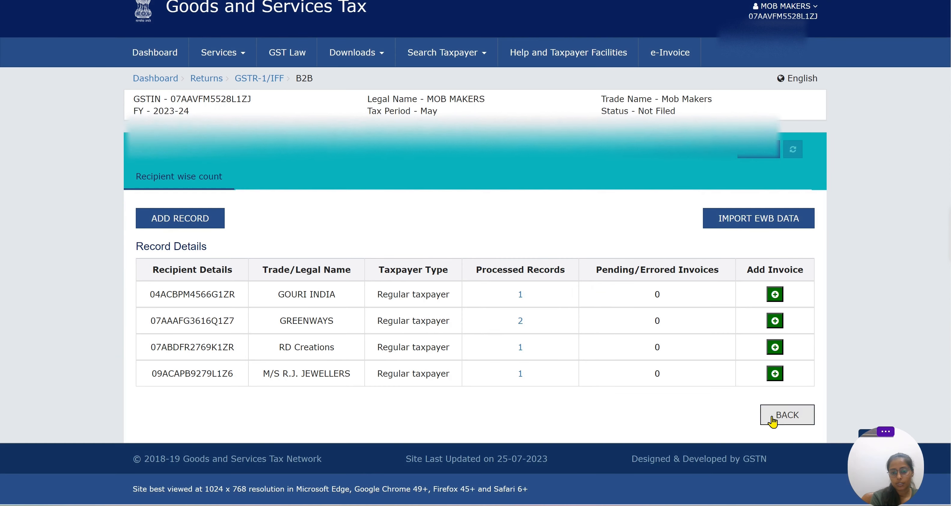
left_click(772, 421)
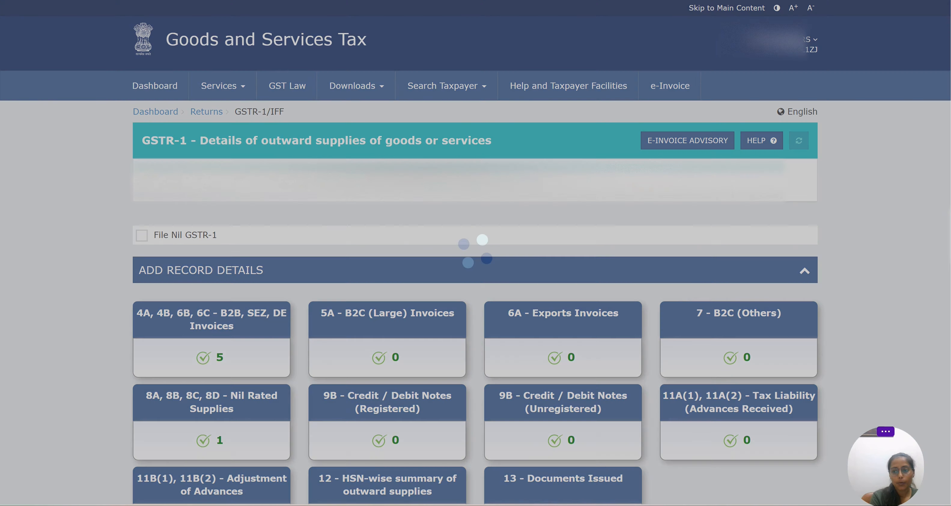
Examine the Nil Rated, Exempted and Non-GST Supplies table in section 8A, 8B, 8C, 8D and return to the overview.
scroll(929, 222, "down", 5)
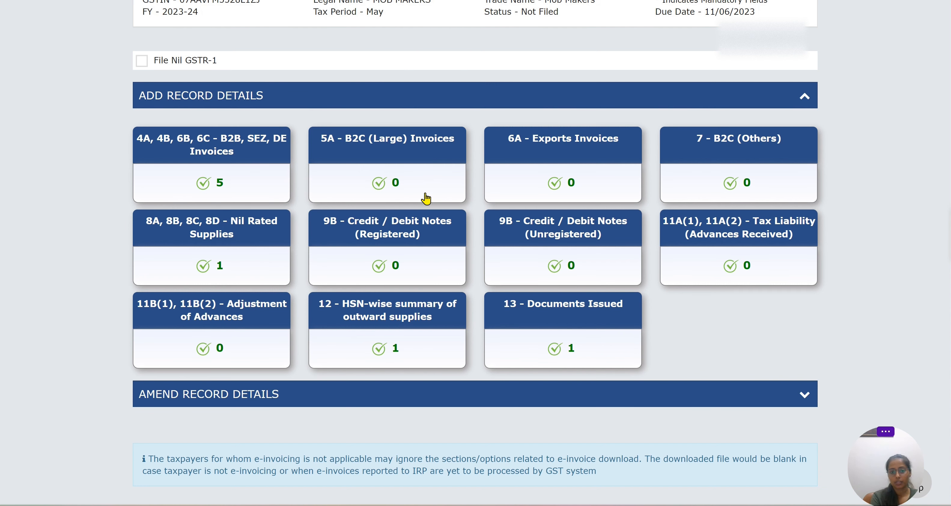
mouse_move(410, 155)
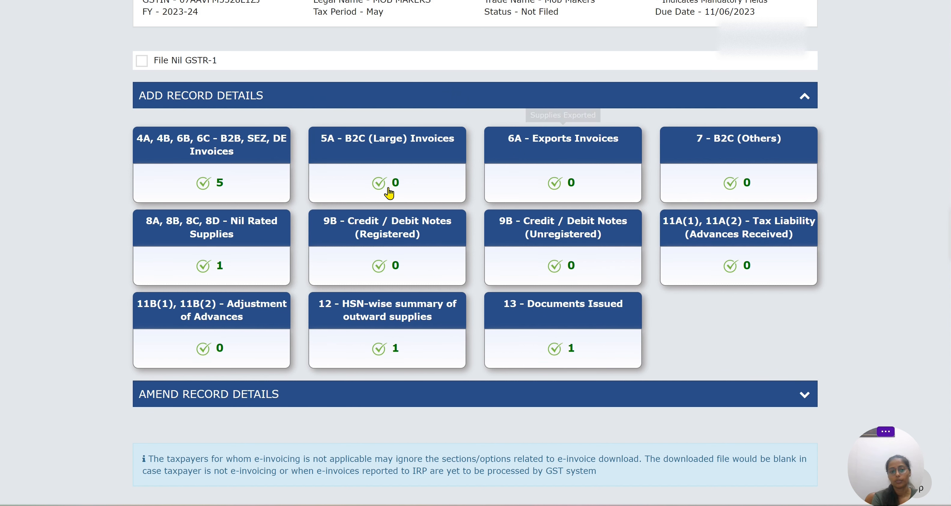
left_click(259, 237)
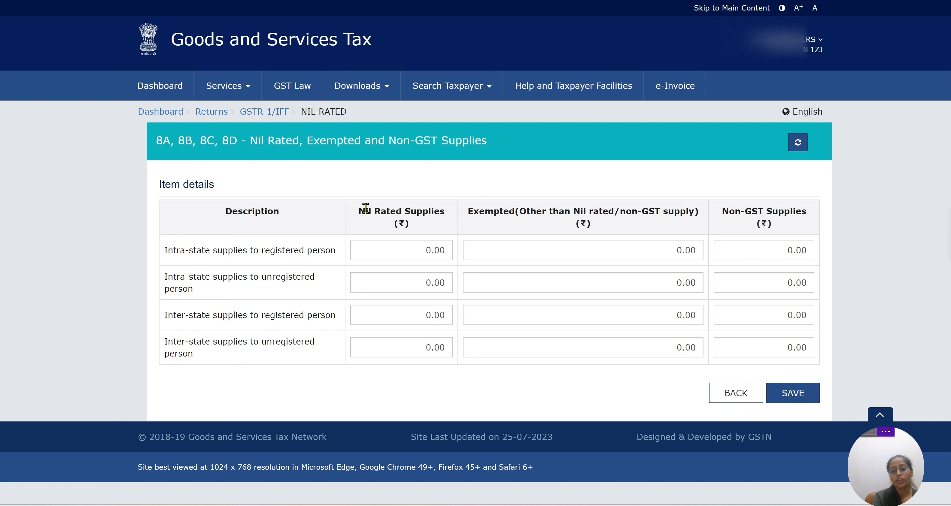
left_click_drag(366, 209, 401, 209)
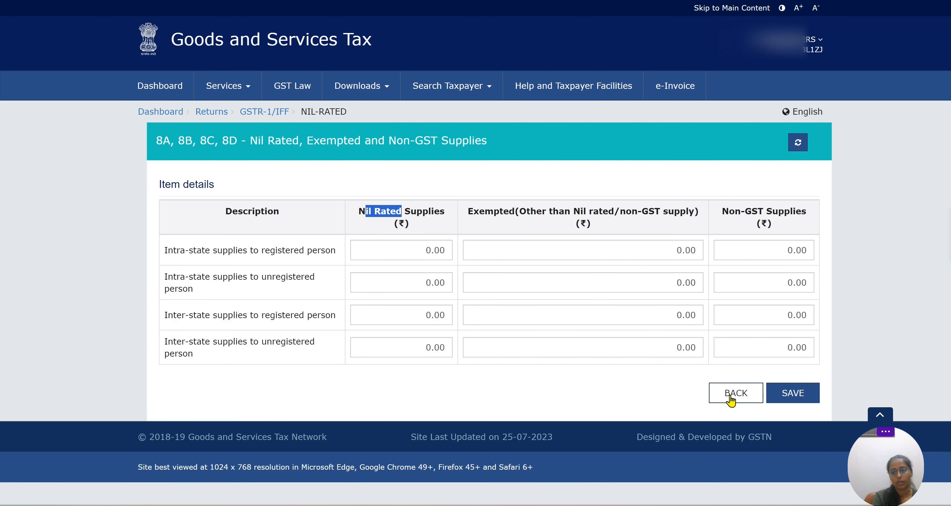
left_click(741, 401)
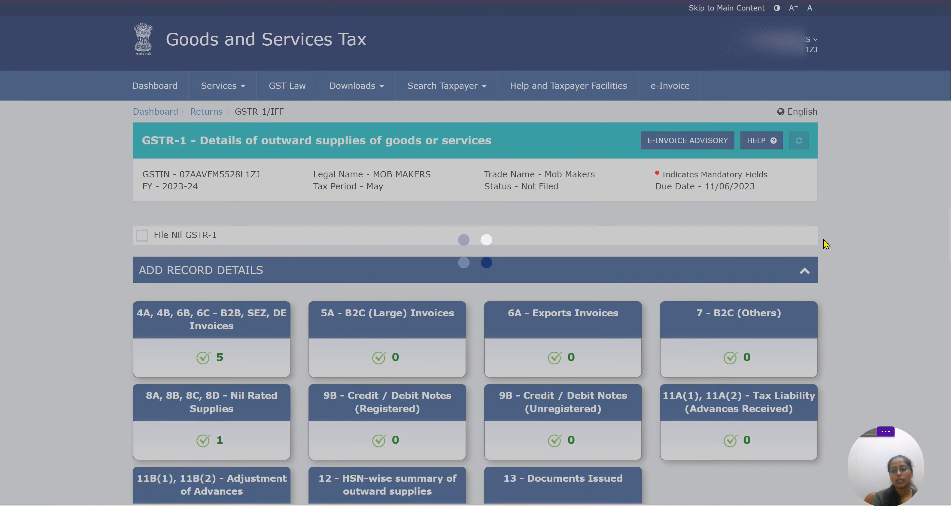
Start a new record under 9B - Credit / Debit Notes (Registered) in GSTR-1.
scroll(921, 229, "down", 5)
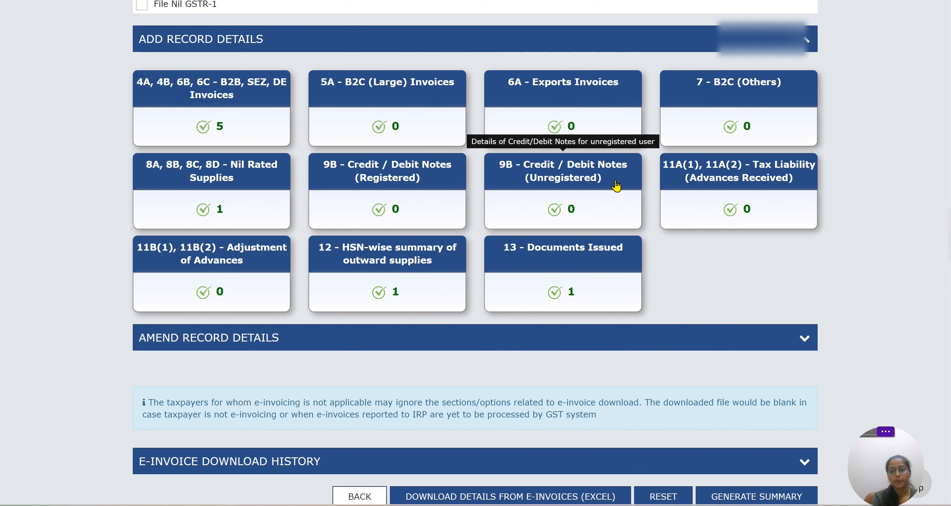
left_click(437, 179)
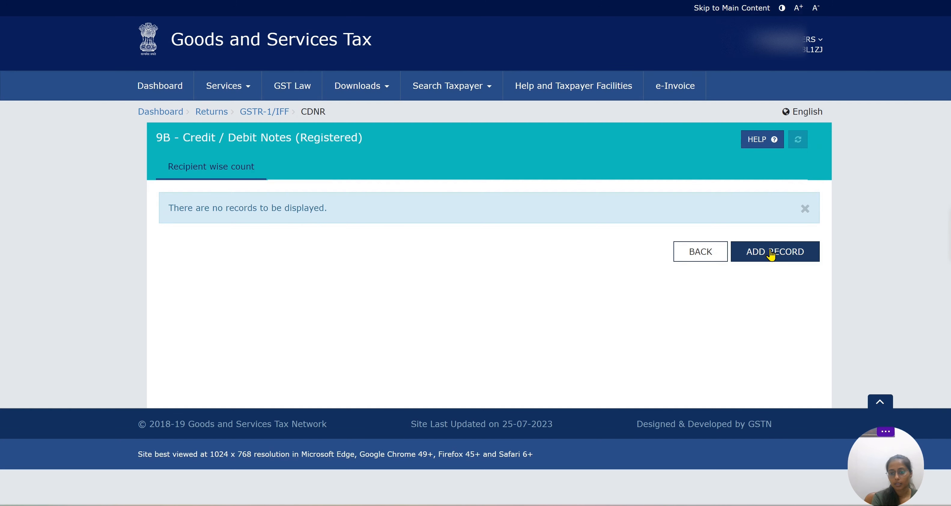
left_click(767, 253)
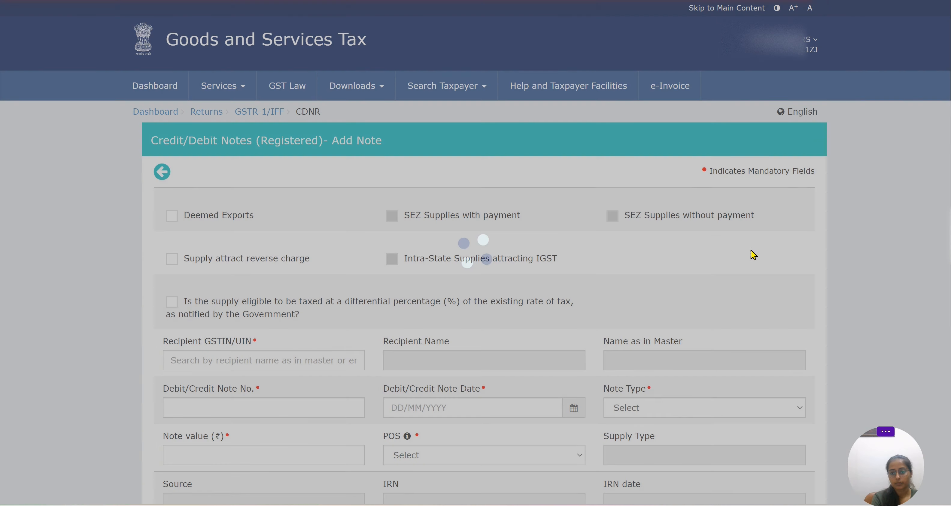
scroll(752, 254, "down", 2)
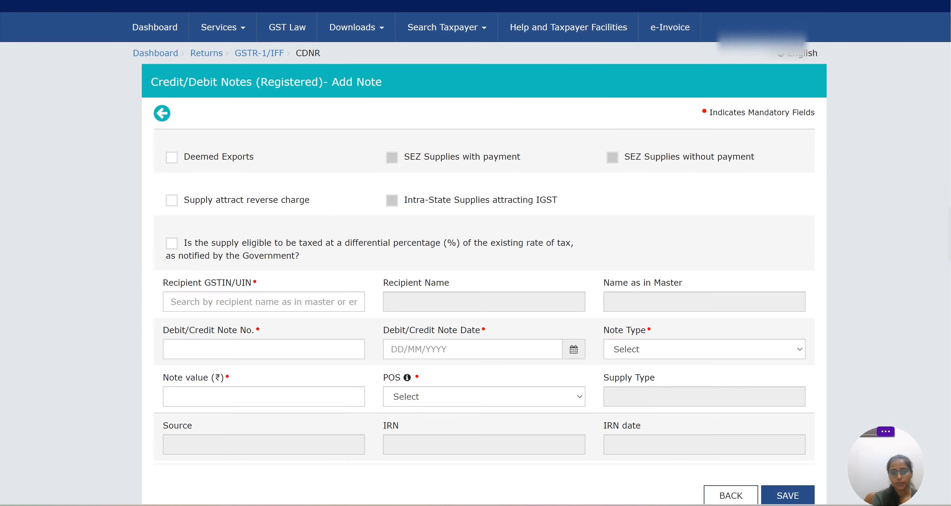
scroll(475, 253, "down", 2)
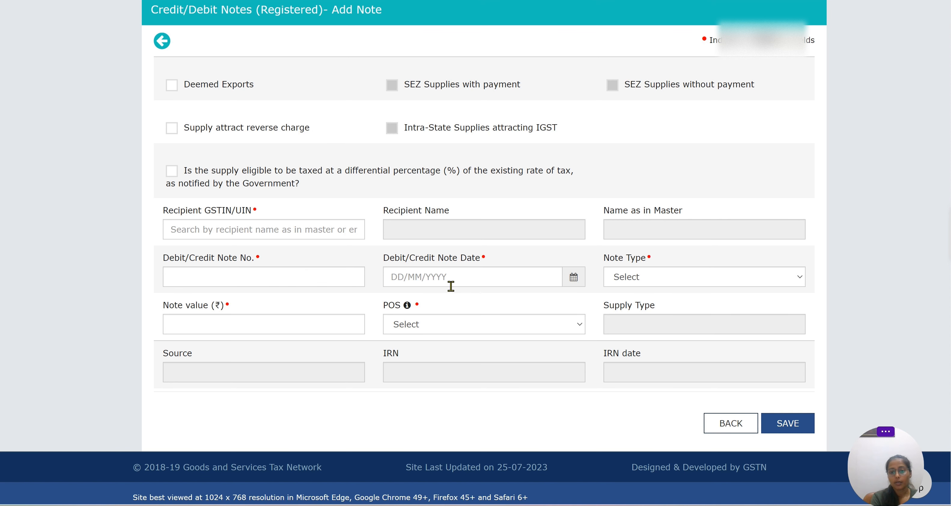
Check the note type choices and the note value field in the Add Note form.
left_click(656, 278)
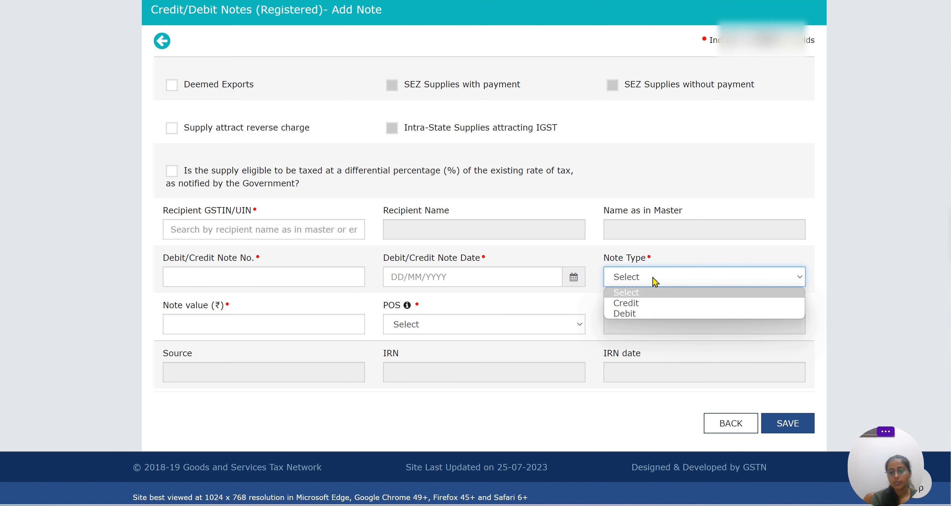
left_click(683, 254)
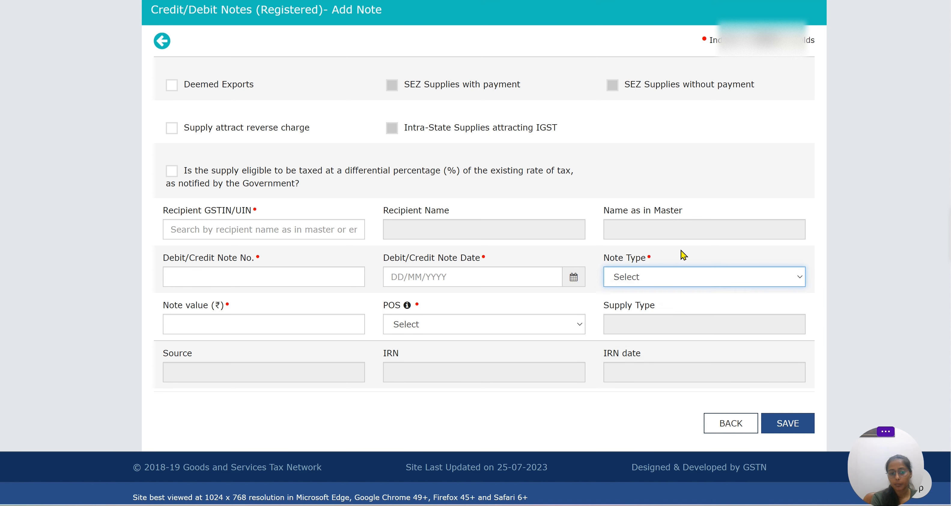
left_click(318, 325)
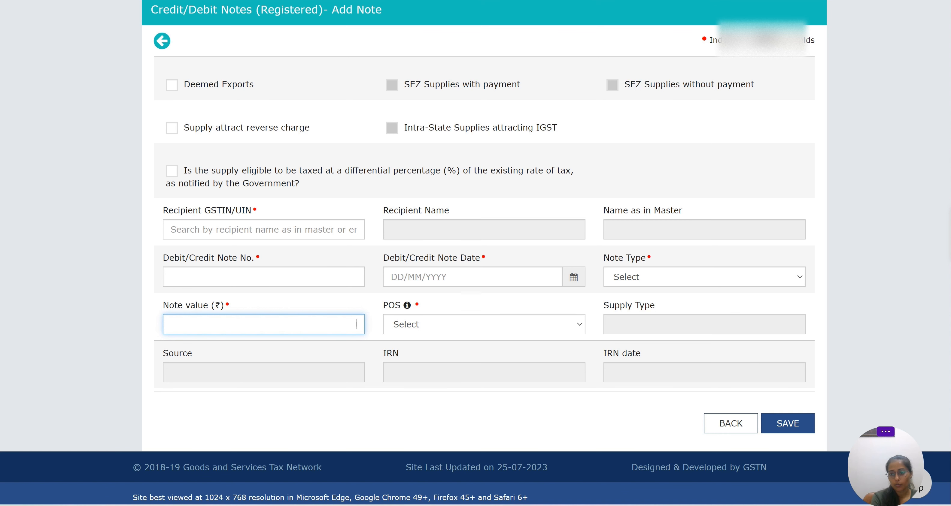
scroll(475, 251, "down", 1)
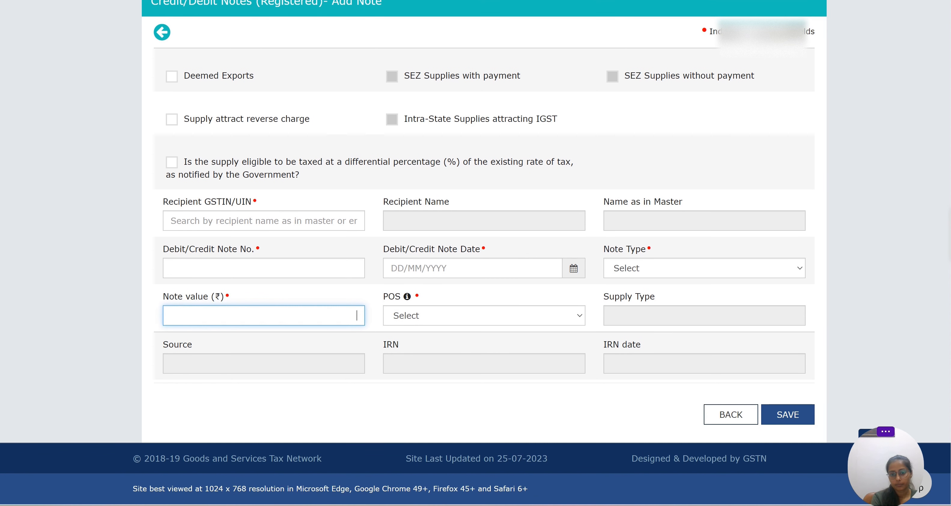
Enter the recipient's GSTIN in the registered credit/debit note form so the recipient's details load.
left_click(285, 225)
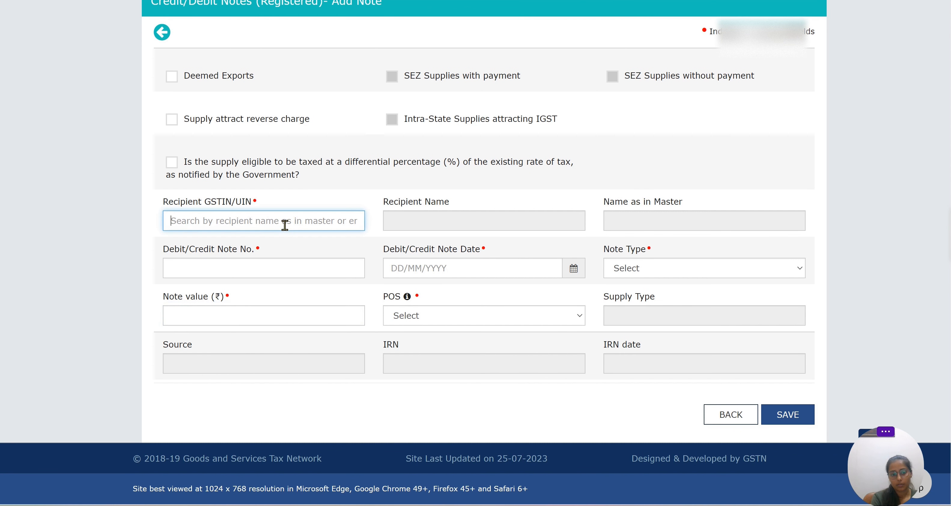
key("alt+Tab")
key("alt+Tab")
key("alt+Tab")
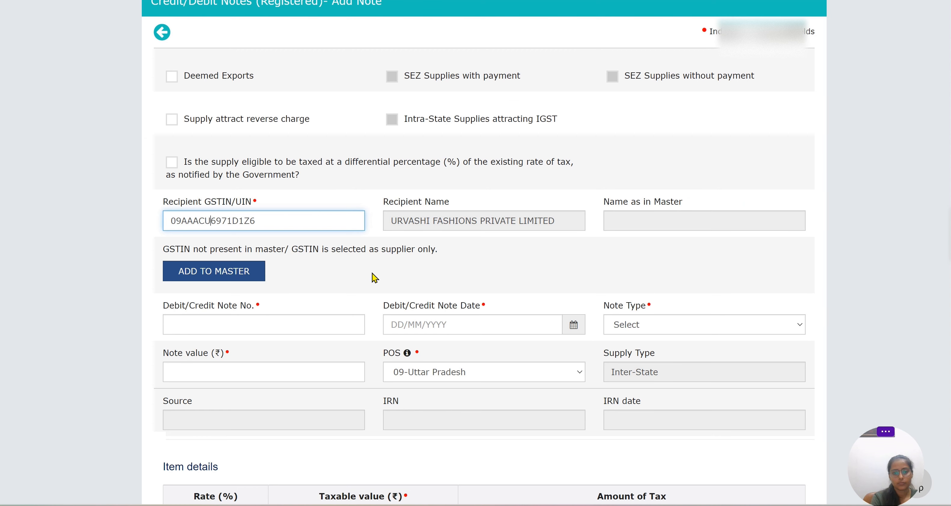
left_click(375, 277)
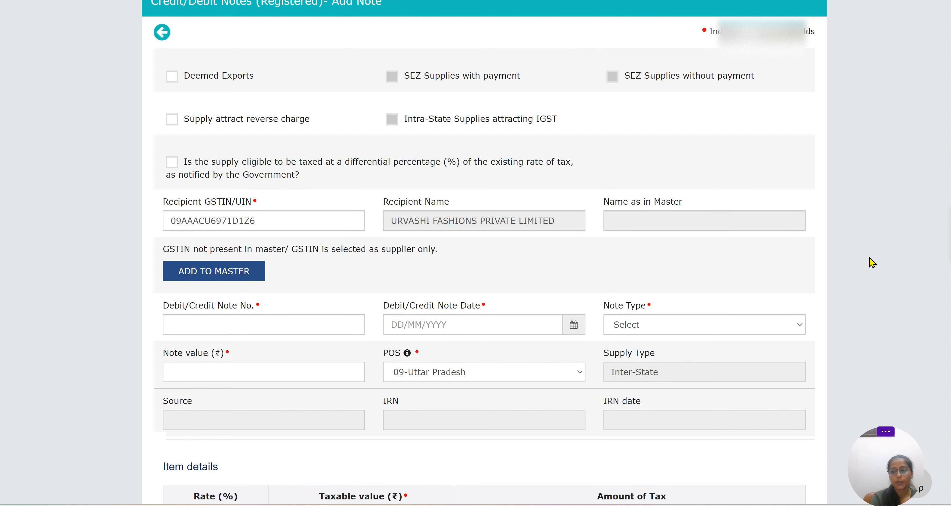
Review the item details table in the registered credit/debit note form, leave without saving and return to the GSTR-1 overview.
scroll(934, 255, "down", 8)
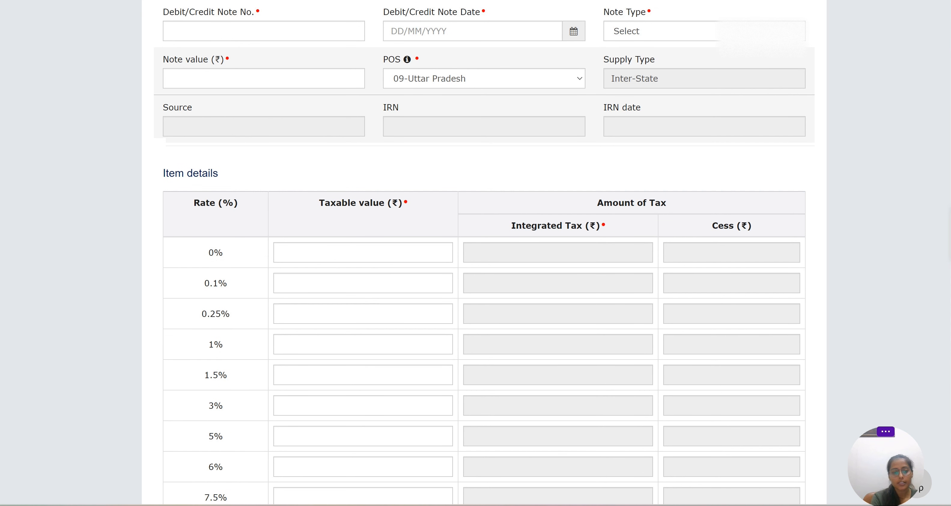
scroll(424, 335, "down", 5)
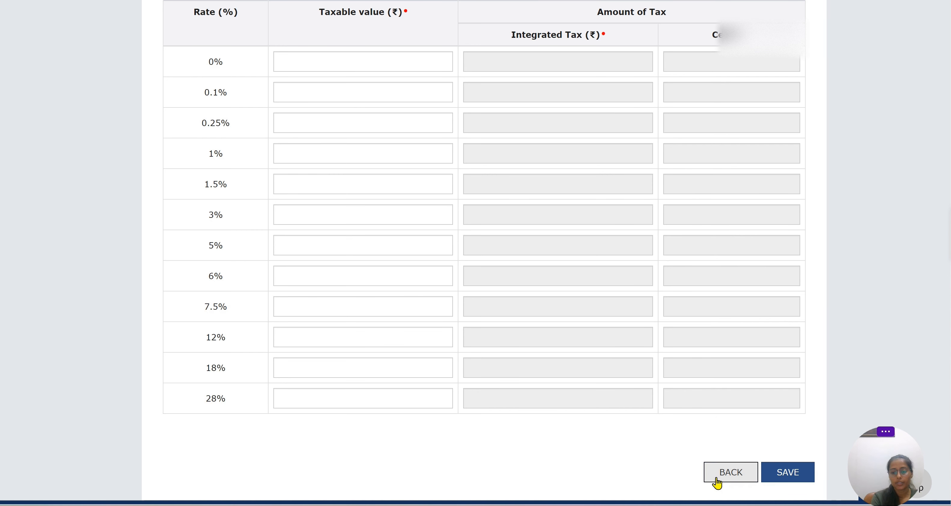
left_click(747, 479)
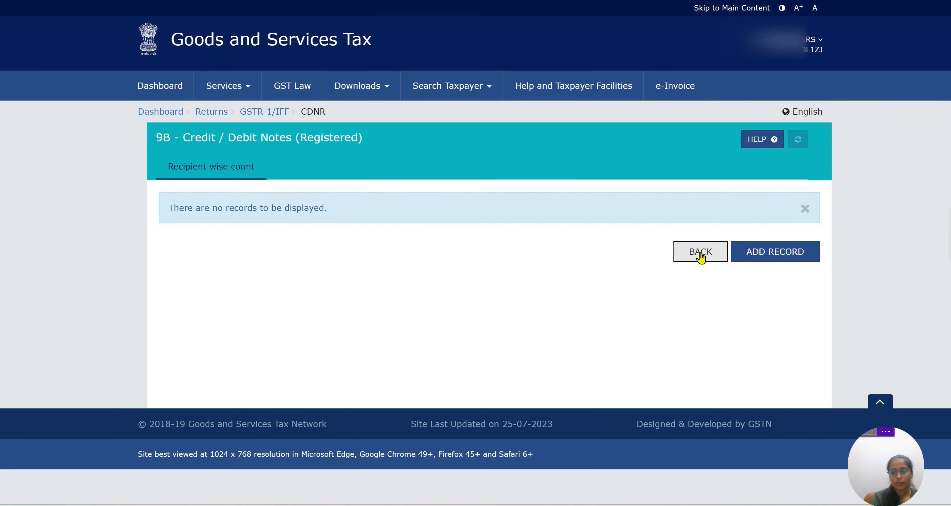
left_click(701, 254)
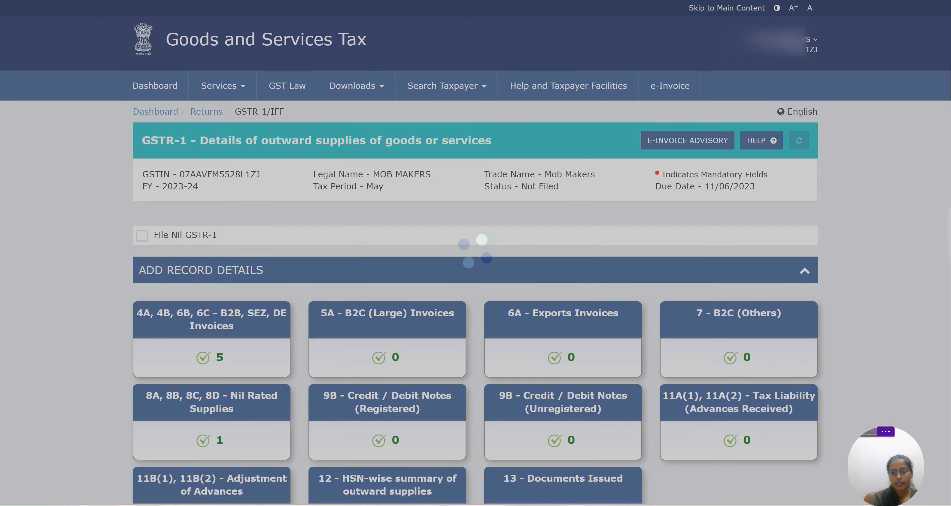
Examine the Add Note form under 9B - Credit / Debit Notes (Unregistered), including its note types and tax rate rows, and return to the overview.
scroll(615, 152, "down", 5)
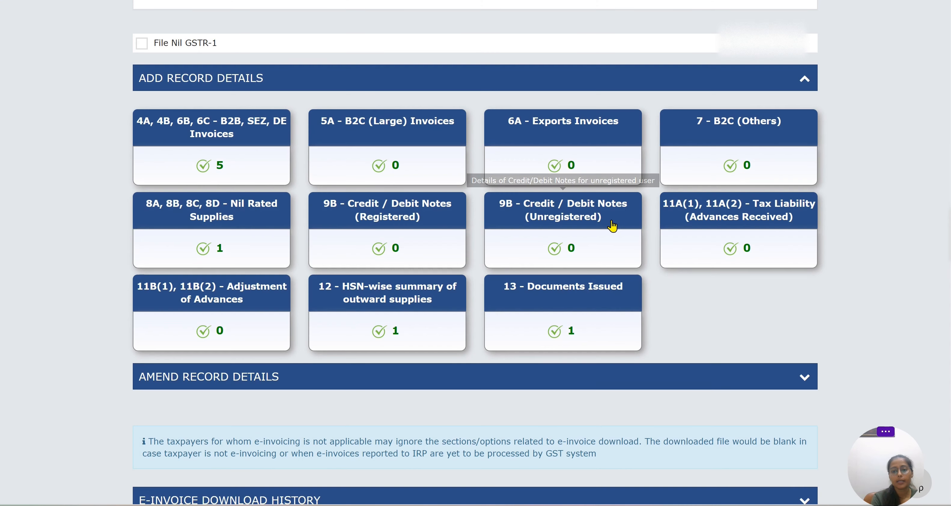
left_click(612, 226)
left_click(767, 227)
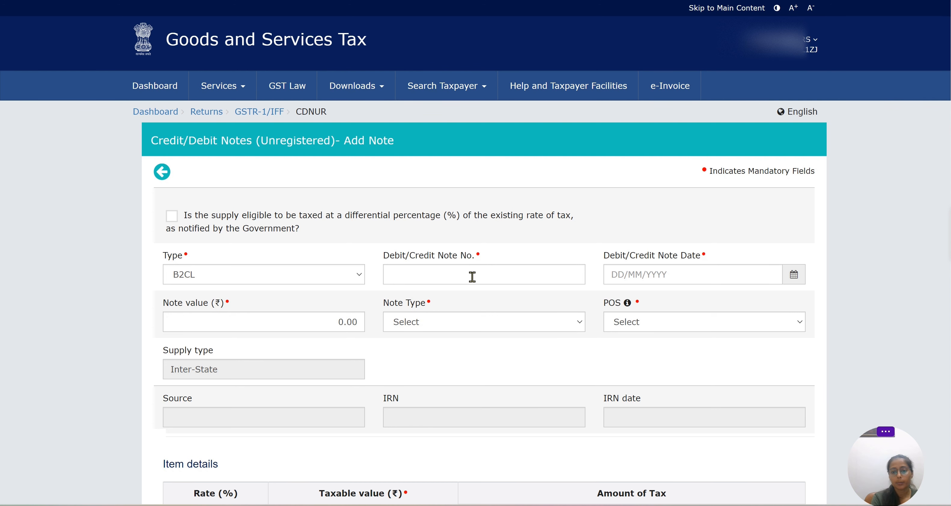
left_click(487, 328)
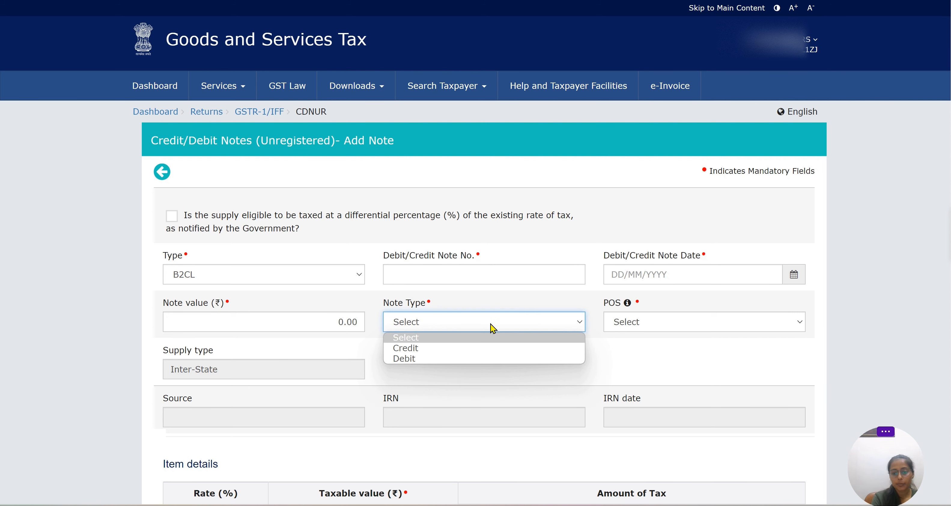
left_click(636, 365)
scroll(484, 251, "down", 10)
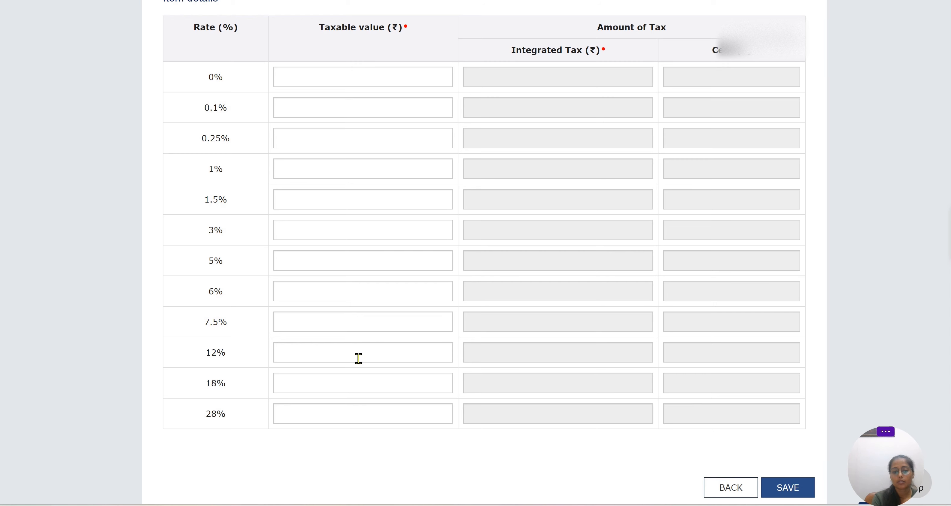
left_click(733, 488)
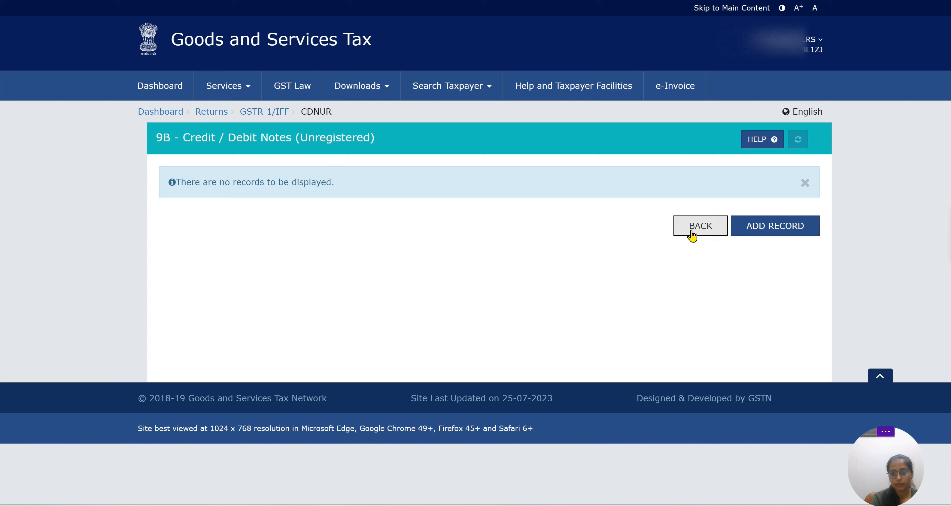
left_click(690, 232)
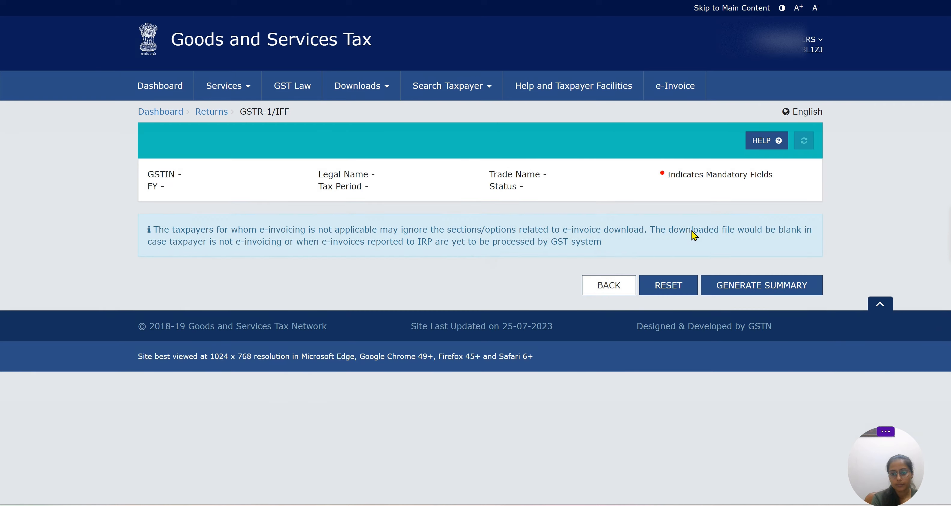
Start a new invoice record under 4A, 4B, 6B, 6C - B2B, SEZ, DE Invoices.
scroll(949, 190, "down", 2)
scroll(949, 190, "down", 5)
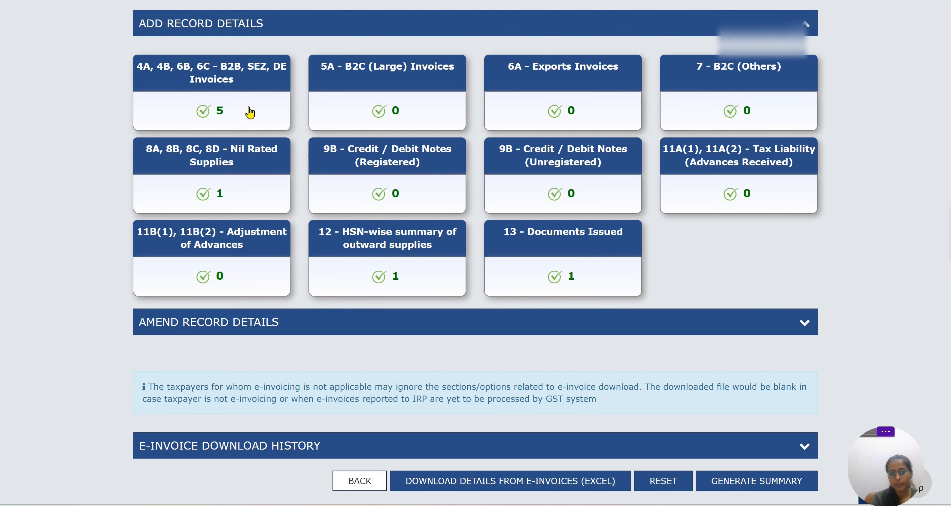
left_click(251, 89)
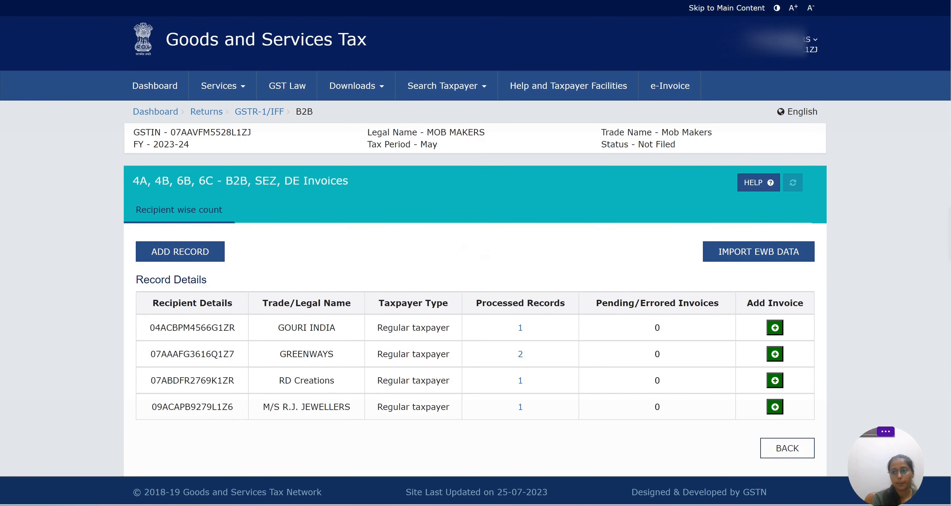
scroll(743, 232, "down", 1)
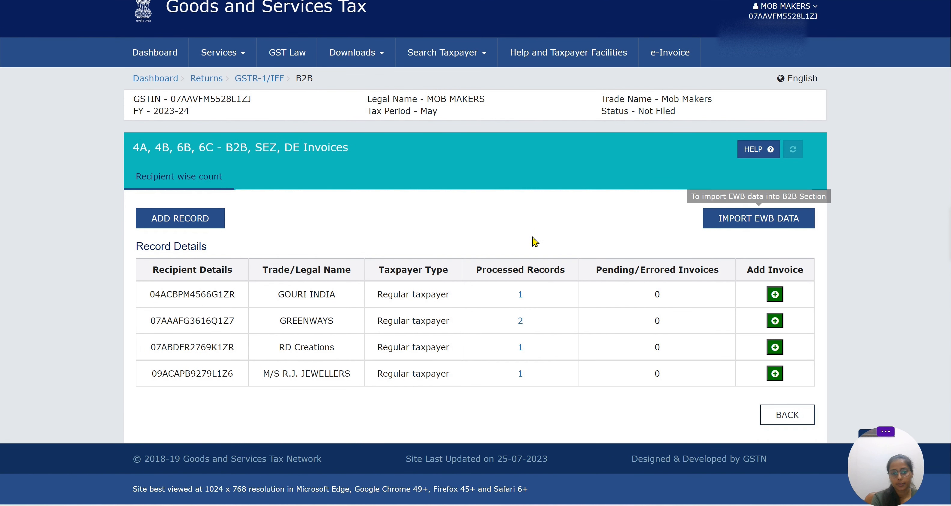
left_click(187, 223)
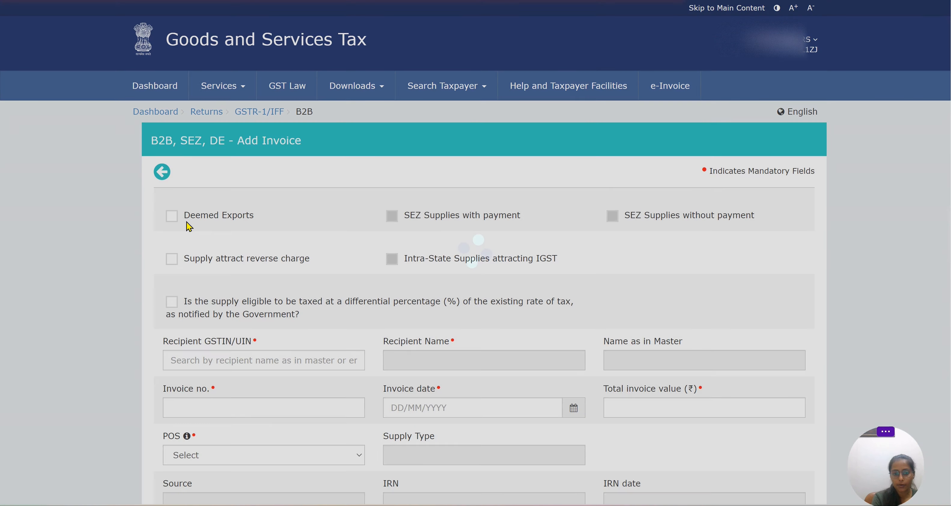
Switch to the May 23.xlsx workbook in Excel and capitalise the lowercase u in the Urvashi Fashions GSTIN in cell B7.
key("alt+Tab")
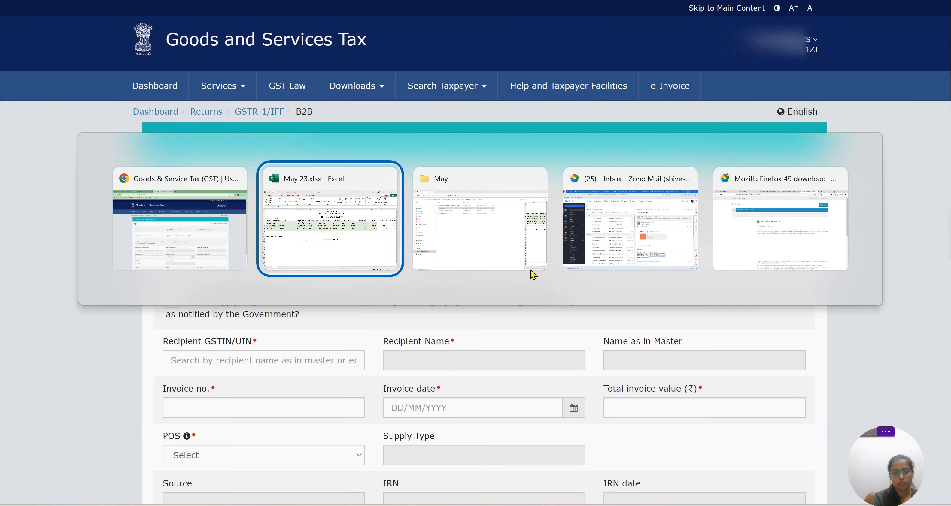
left_click(55, 158)
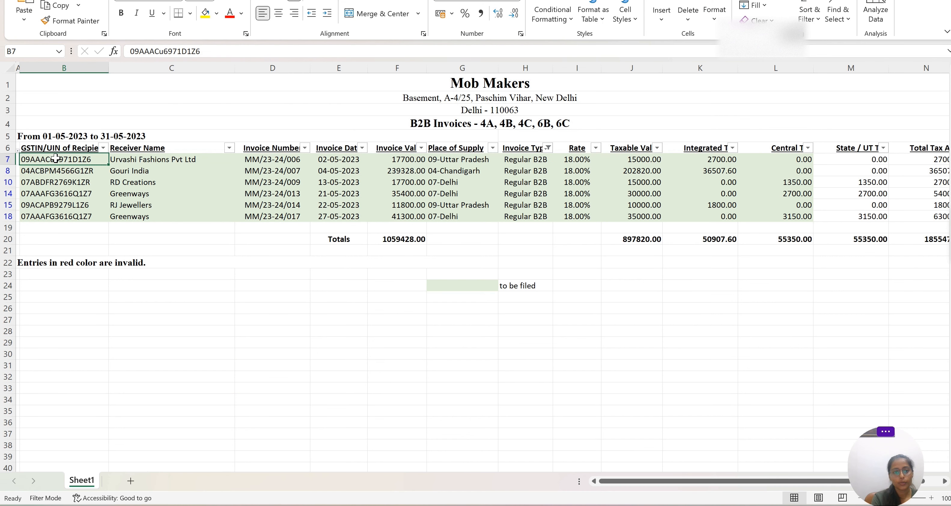
left_click(163, 51)
key("BackSpace")
type("U")
key("Return")
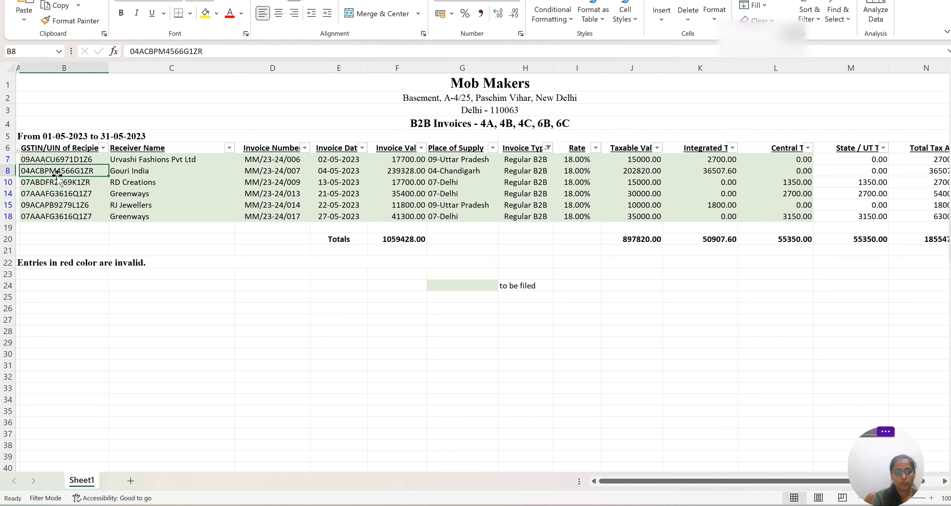
Copy the corrected GSTIN from cell B7 into the Recipient GSTIN/UIN field of the Add Invoice form on the GST portal.
left_click(59, 160)
key("ctrl+c")
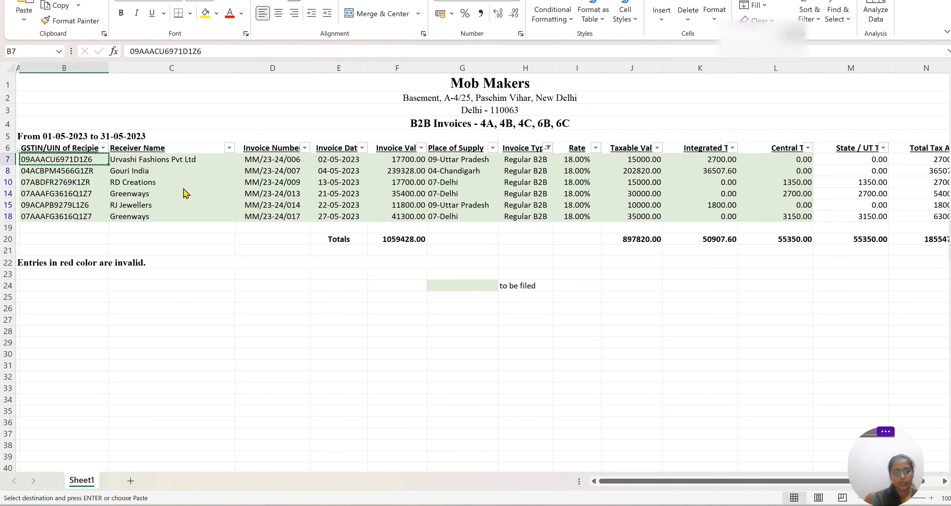
key("alt+Tab")
left_click(263, 361)
key("ctrl+v")
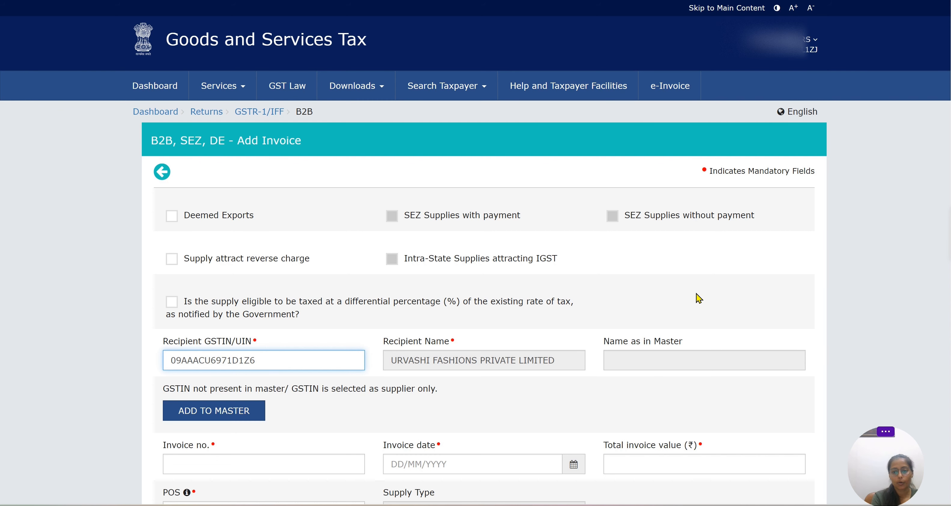
Copy invoice number MM/23-24/006 from cell D7 of the Excel workbook into the Invoice no. field on the GST portal.
scroll(934, 244, "down", 8)
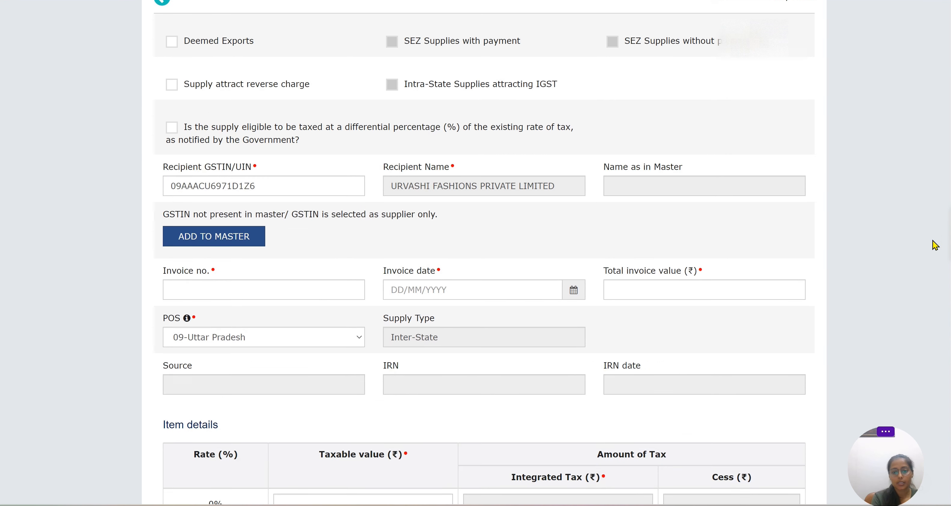
left_click(324, 104)
key("alt+Tab")
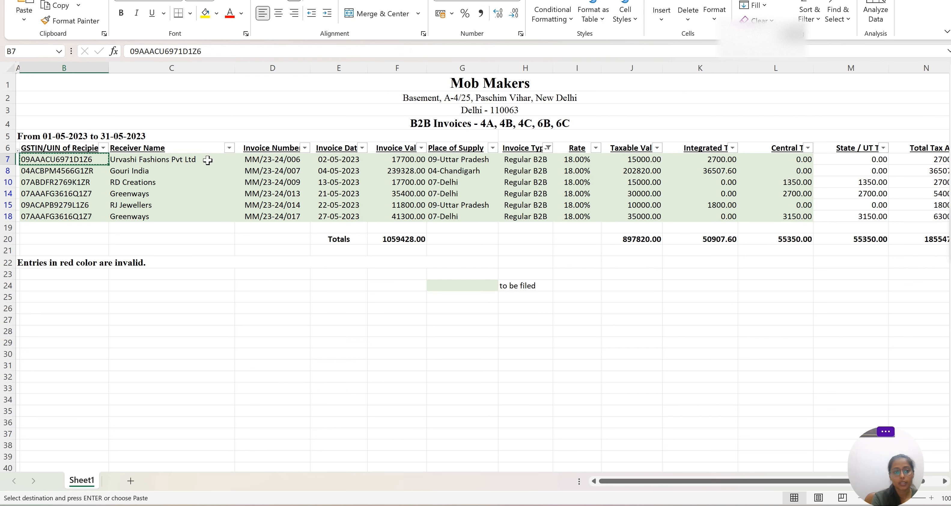
left_click(266, 159)
key("ctrl+c")
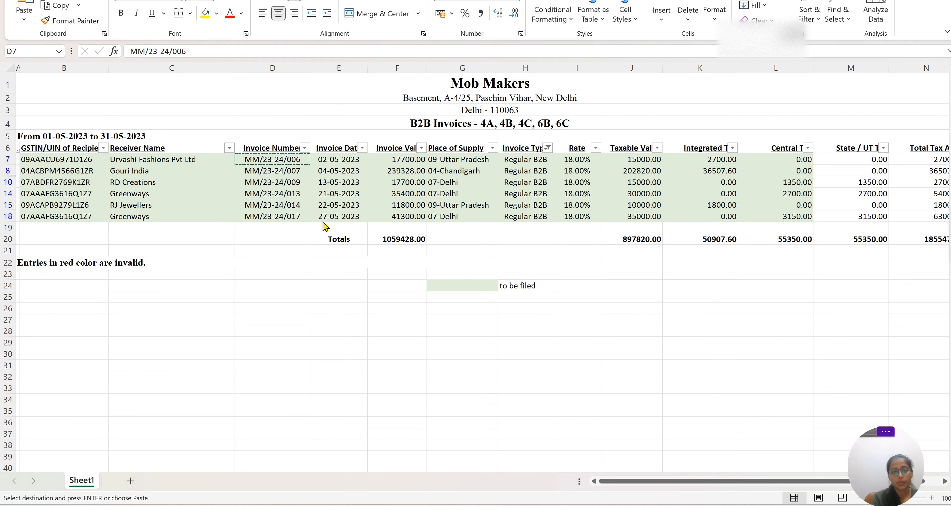
key("alt+Tab")
key("ctrl+v")
key("alt+Tab")
key("alt+Tab")
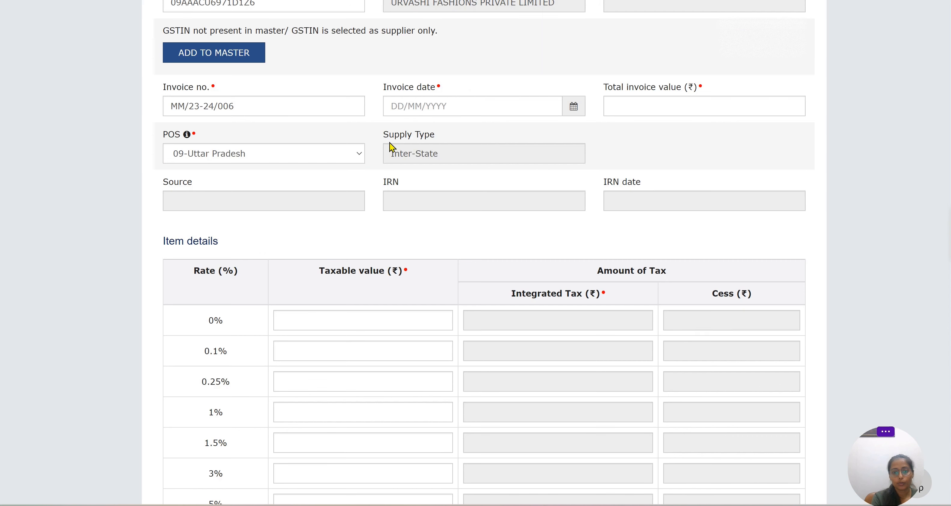
Set the invoice date to 02/05/2023 and the total invoice value to 17,700, consulting the Urvashi Fashions row in the Excel workbook.
left_click(433, 107)
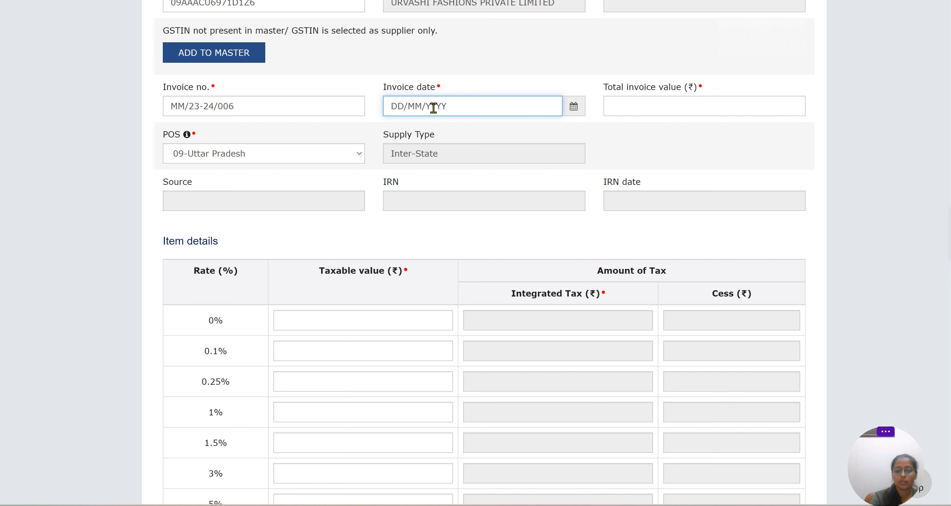
type("02/05/")
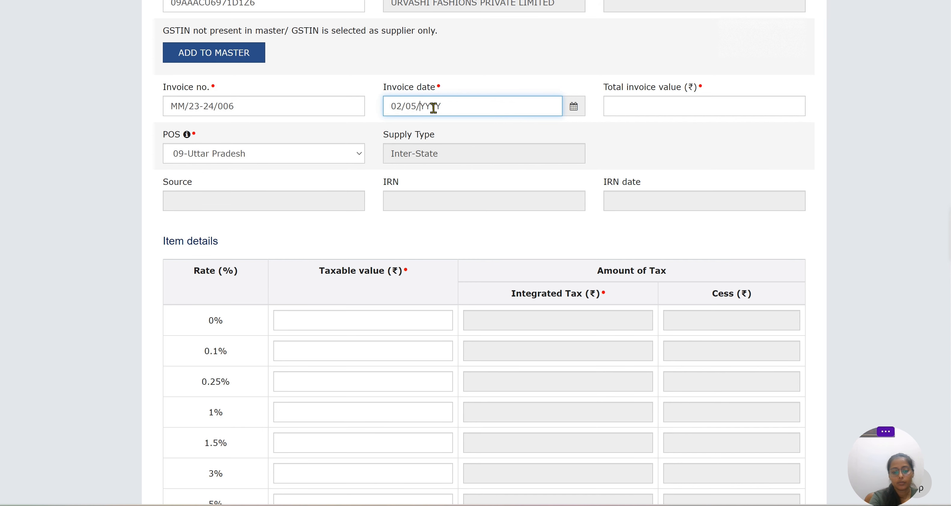
type("2023")
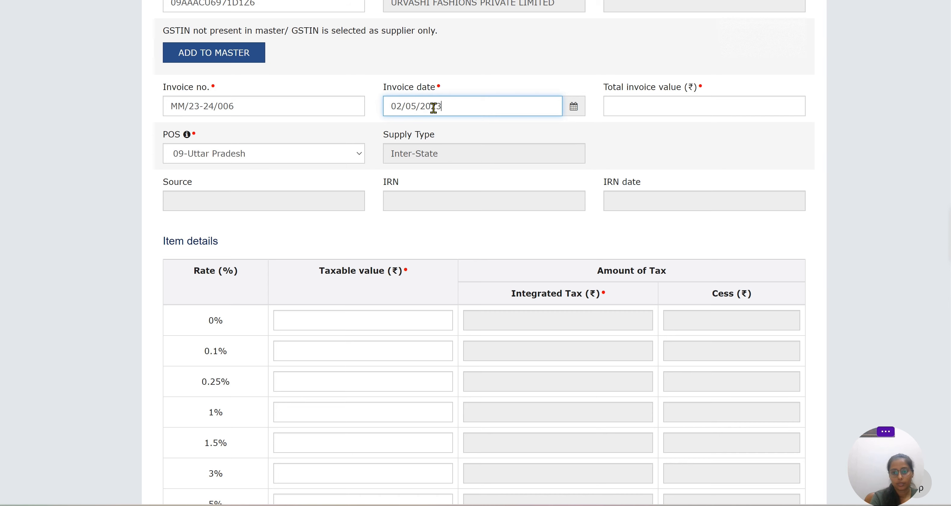
left_click(672, 161)
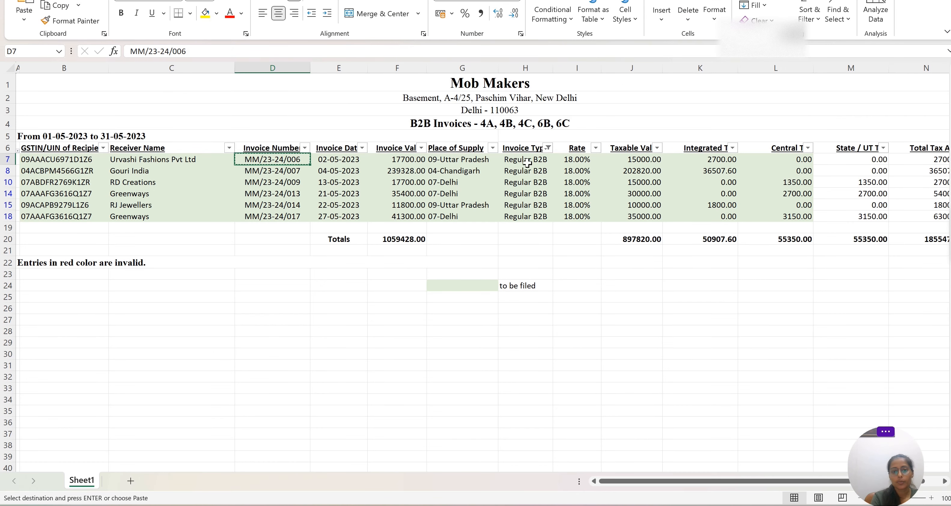
left_click(399, 161)
key("alt+Tab")
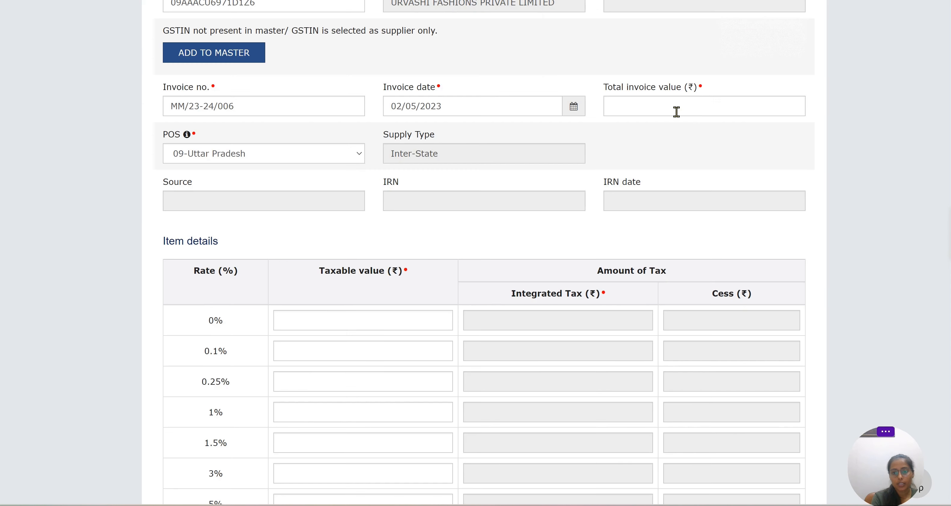
left_click(668, 113)
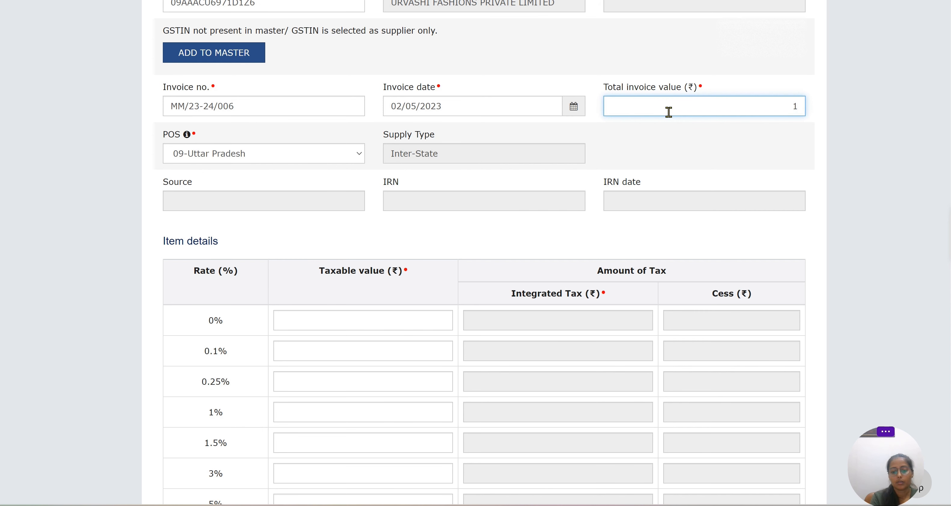
type("17,700")
left_click(685, 166)
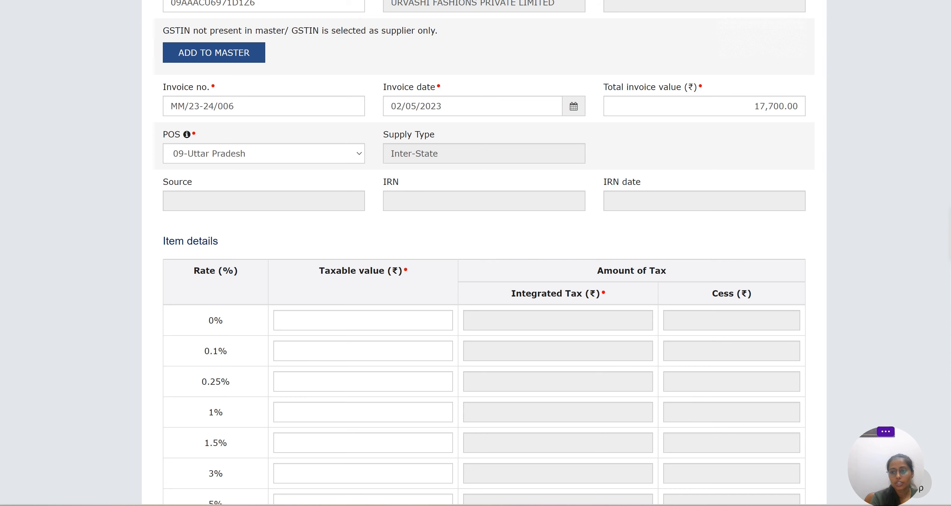
Enter a taxable value of 15000 in the 18% rate row, and switch to the Excel workbook to check the invoice figures.
scroll(925, 291, "down", 6)
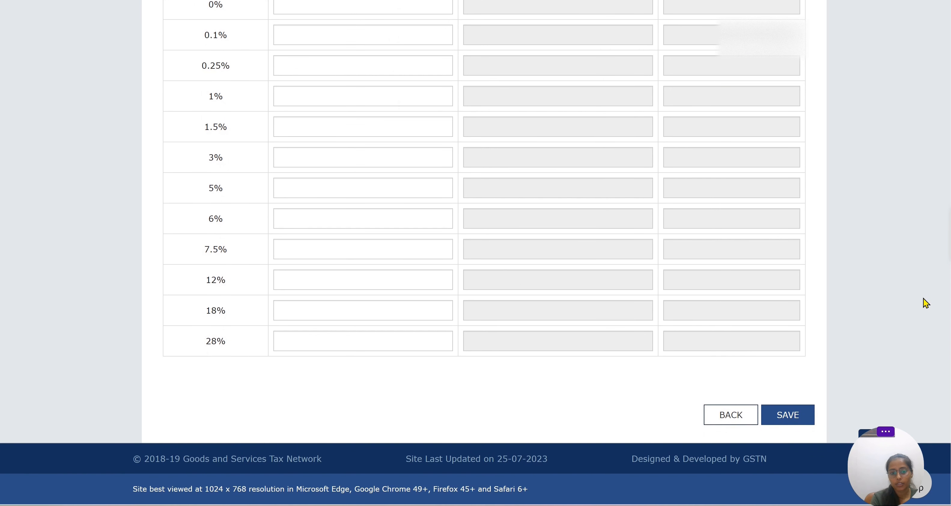
left_click(331, 310)
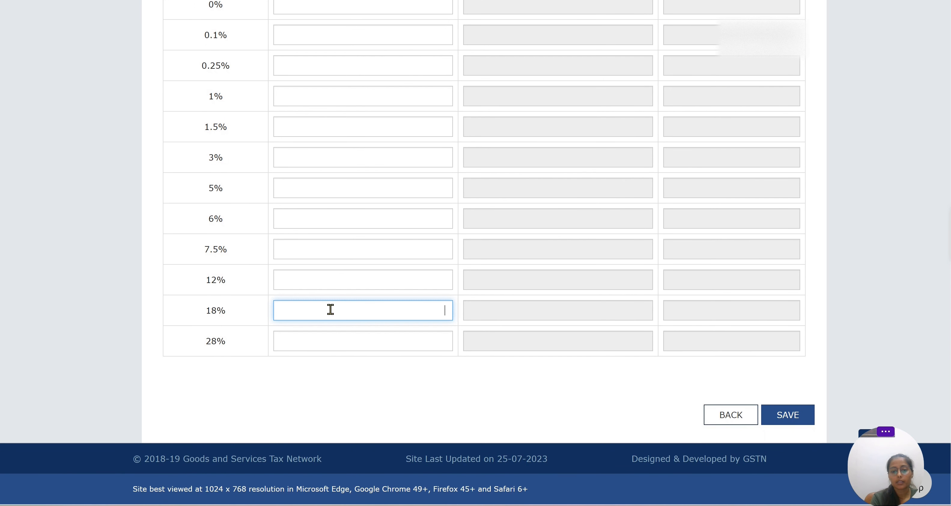
type("15000")
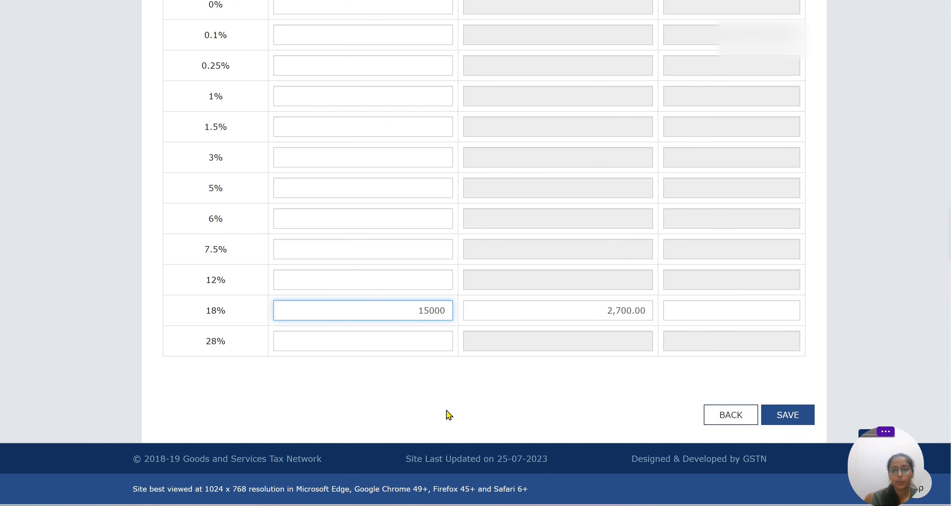
left_click(446, 394)
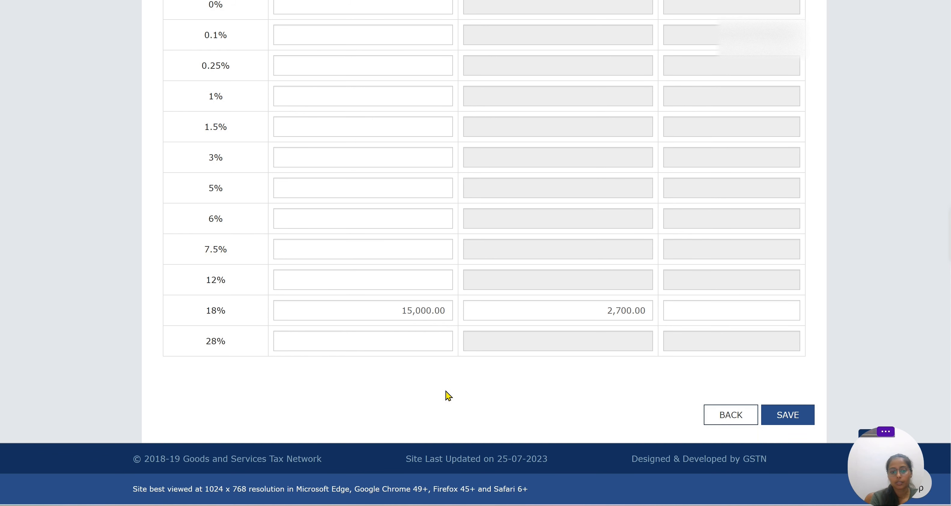
key("alt+Tab")
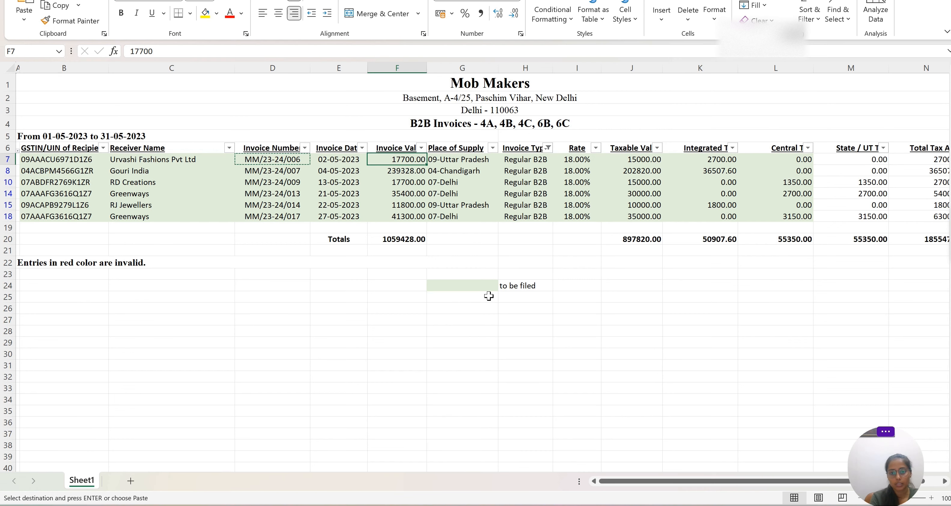
Check the taxable value in cell J7 of the Excel workbook, and save the Urvashi Fashions invoice on the GST portal, returning to the B2B record list.
left_click(640, 159)
key("alt+Tab")
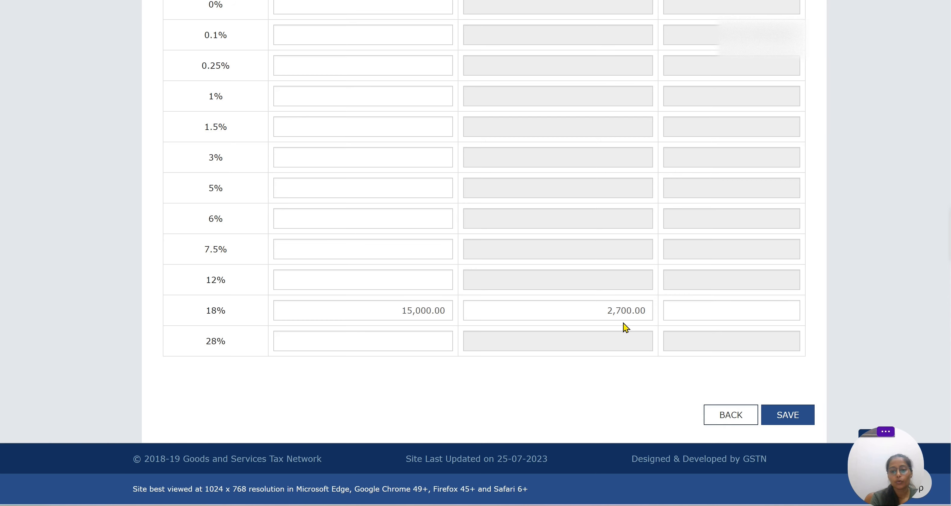
left_click(773, 416)
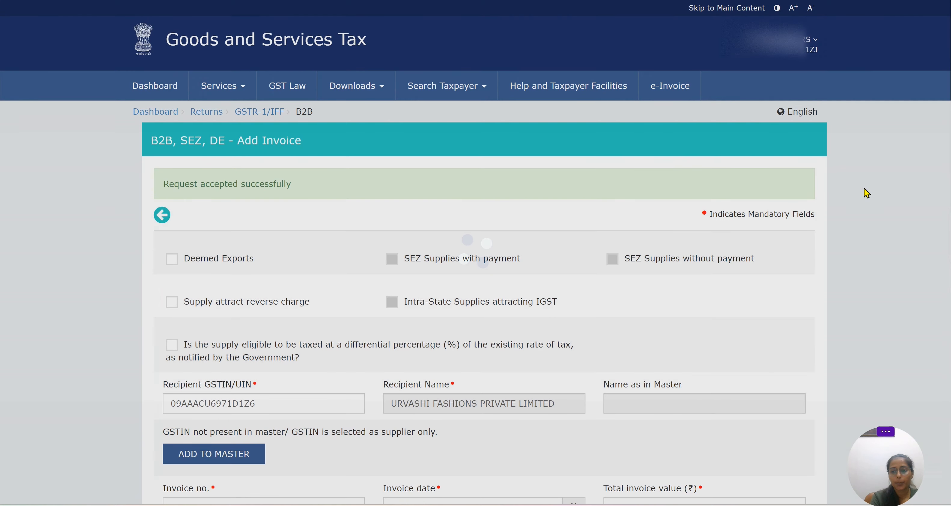
scroll(768, 361, "down", 6)
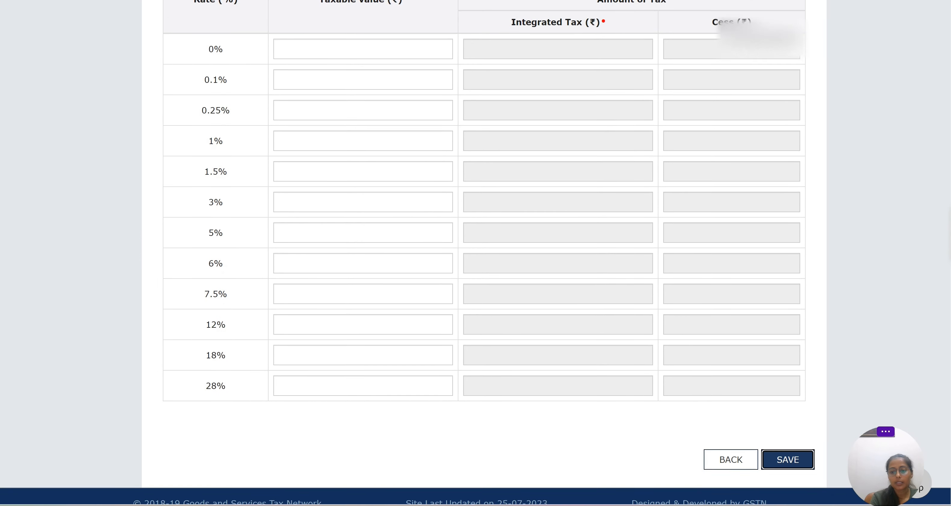
left_click(718, 436)
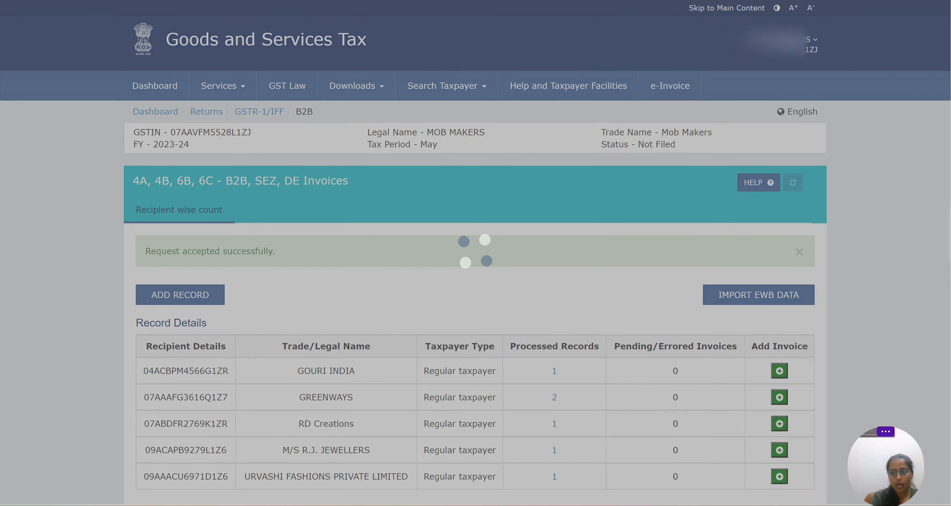
Compare the processed Urvashi Fashions invoice on the GST portal with row 7 of the Excel workbook, and return to the GSTR-1 overview.
scroll(530, 303, "down", 3)
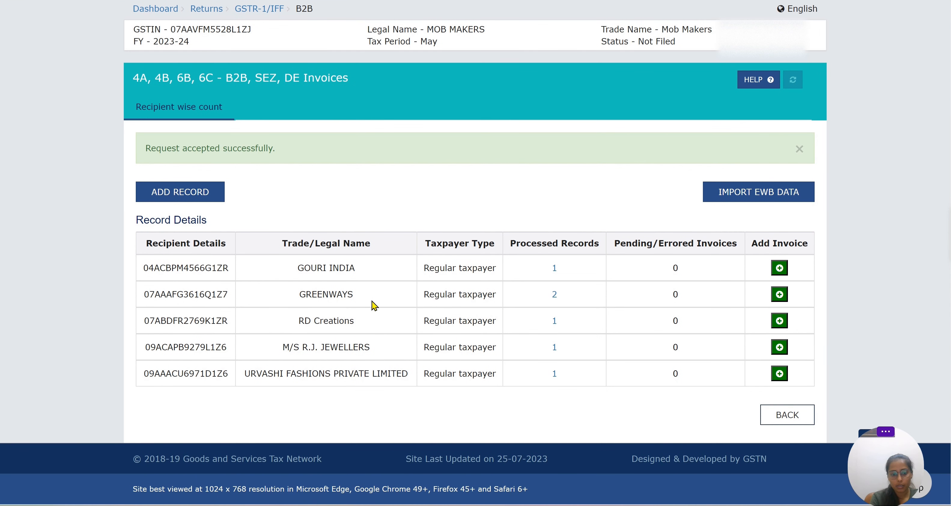
left_click_drag(189, 374, 245, 382)
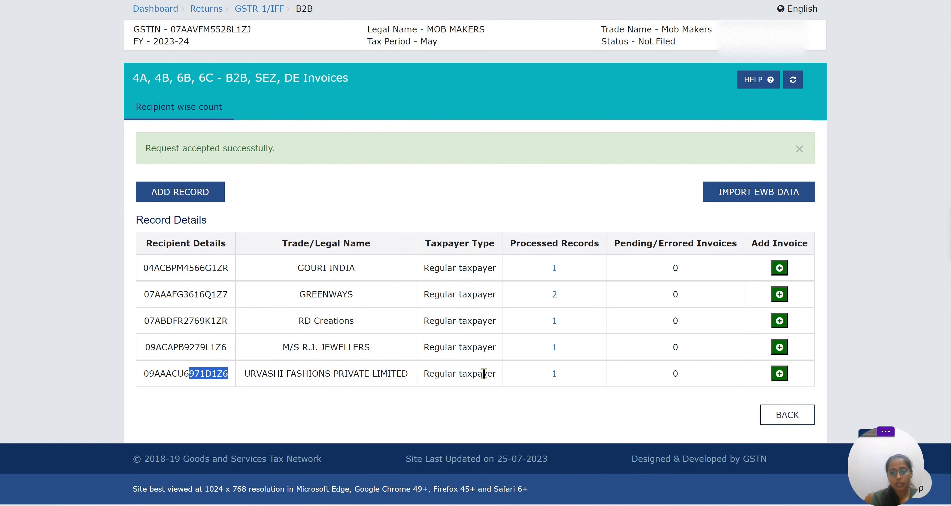
left_click(554, 374)
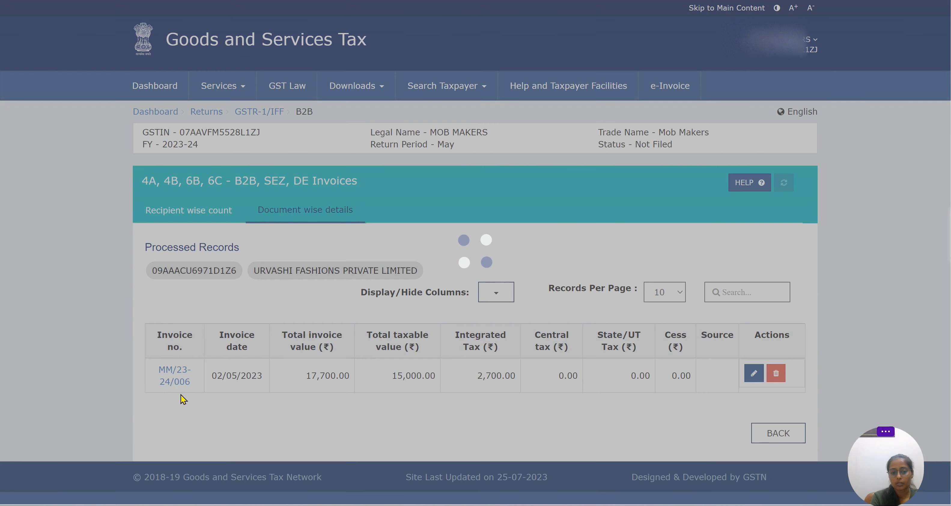
key("alt+Tab")
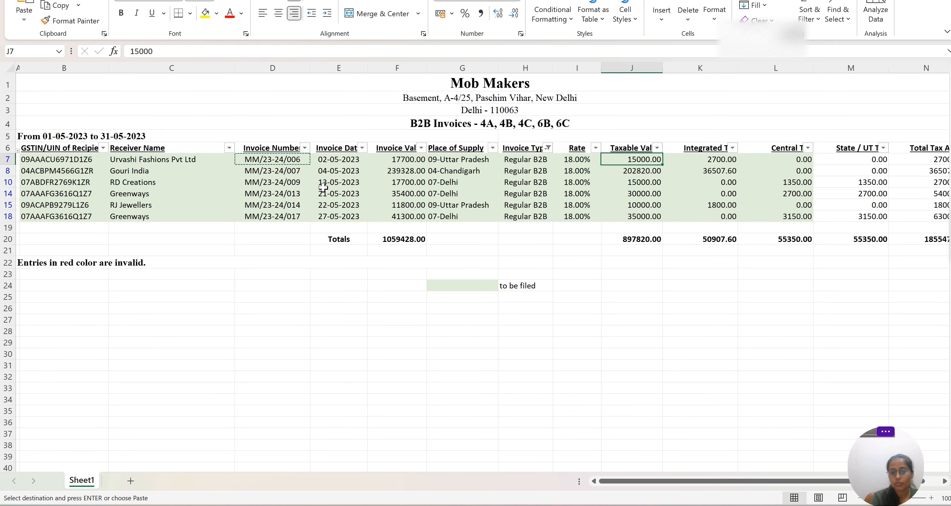
left_click(302, 168)
key("alt+Tab")
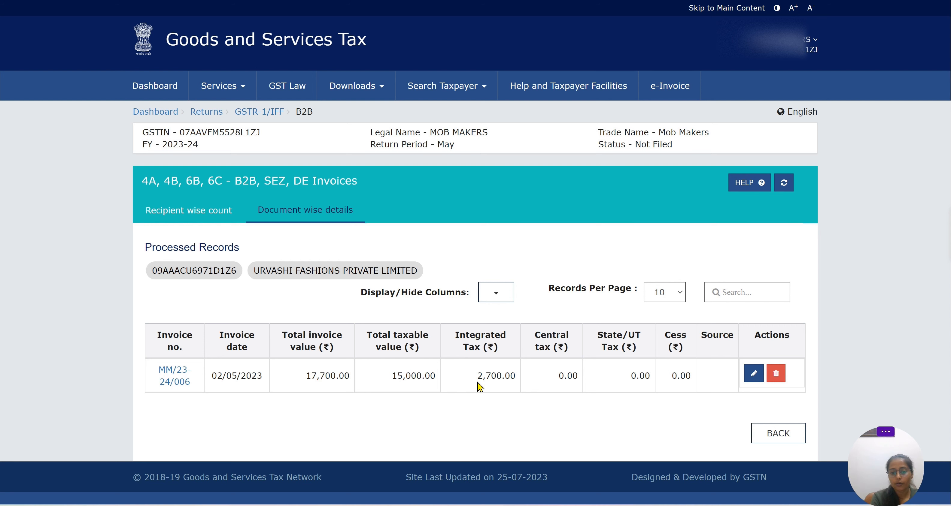
key("alt+Tab")
left_click(713, 160)
key("alt+Tab")
left_click(763, 439)
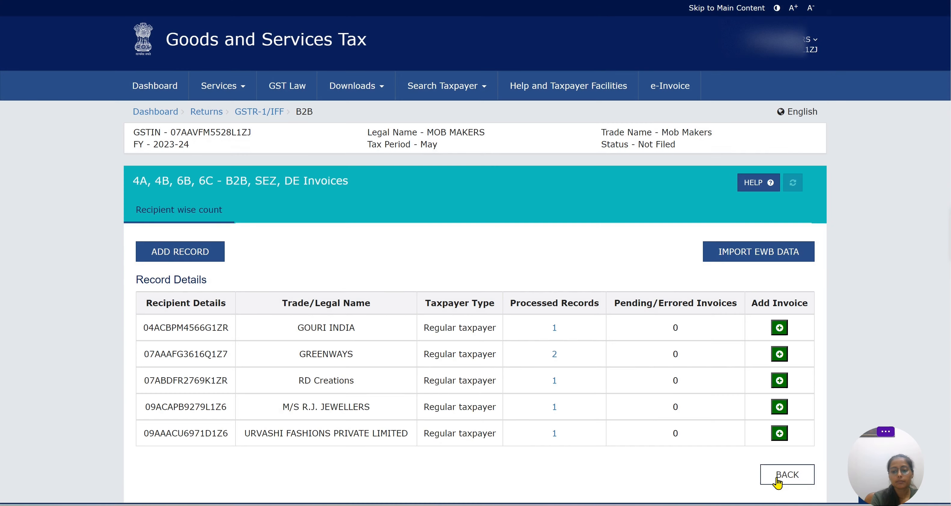
left_click(779, 482)
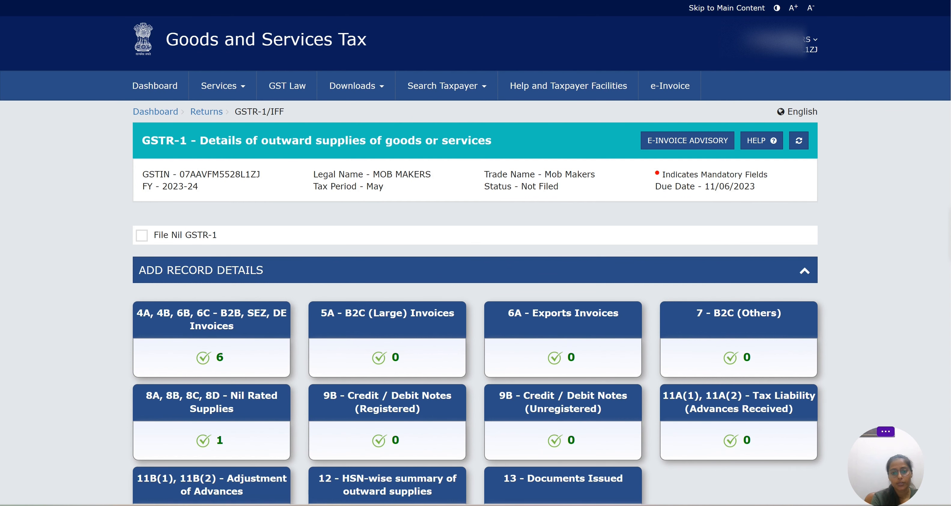
Open section 12, HSN-wise summary of outward supplies, and examine the processed record for HSN 998382.
scroll(936, 246, "down", 6)
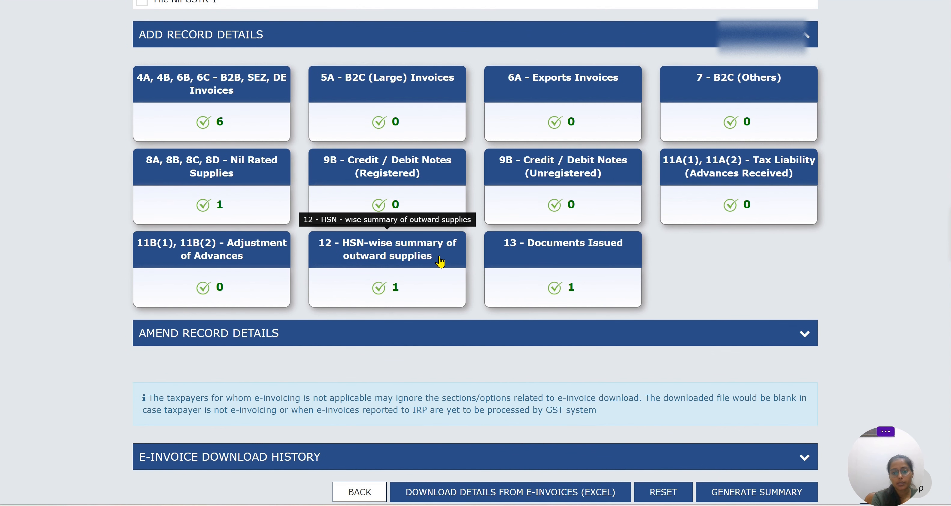
left_click(450, 263)
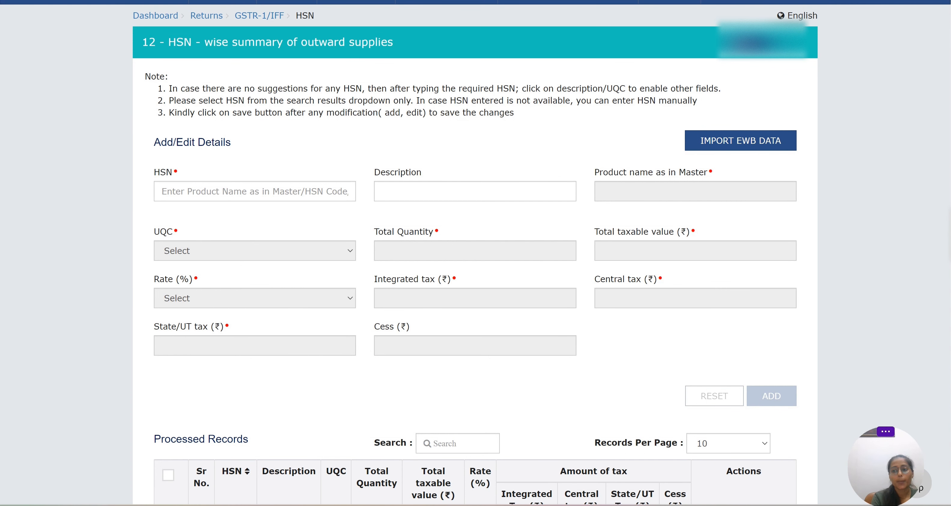
scroll(927, 261, "down", 5)
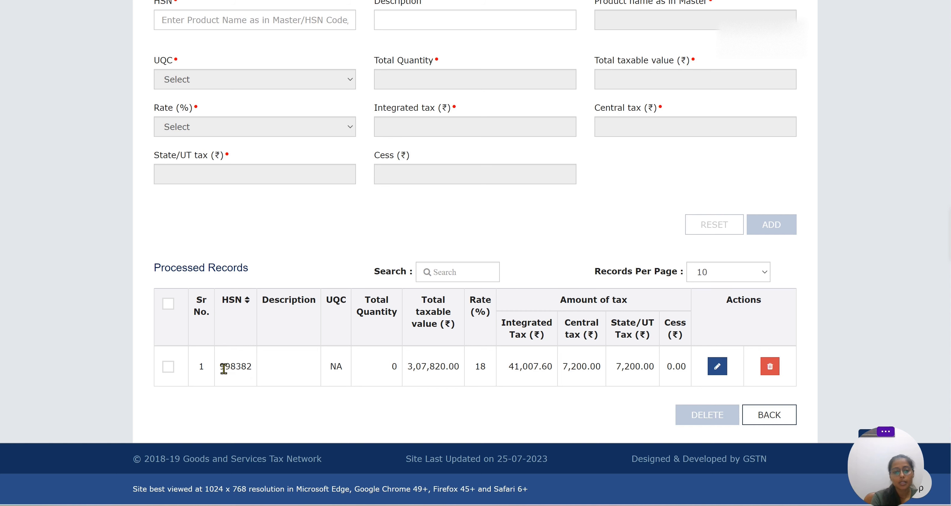
left_click_drag(225, 367, 265, 380)
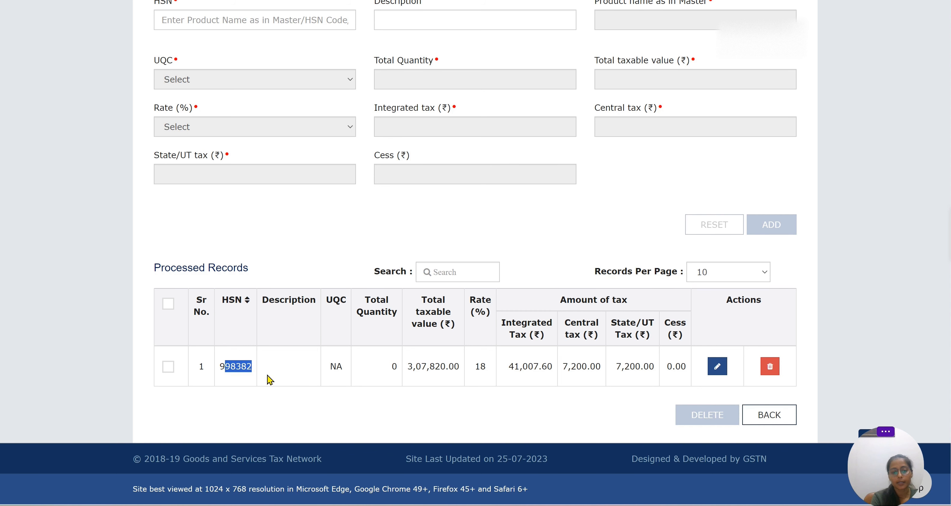
left_click(242, 379)
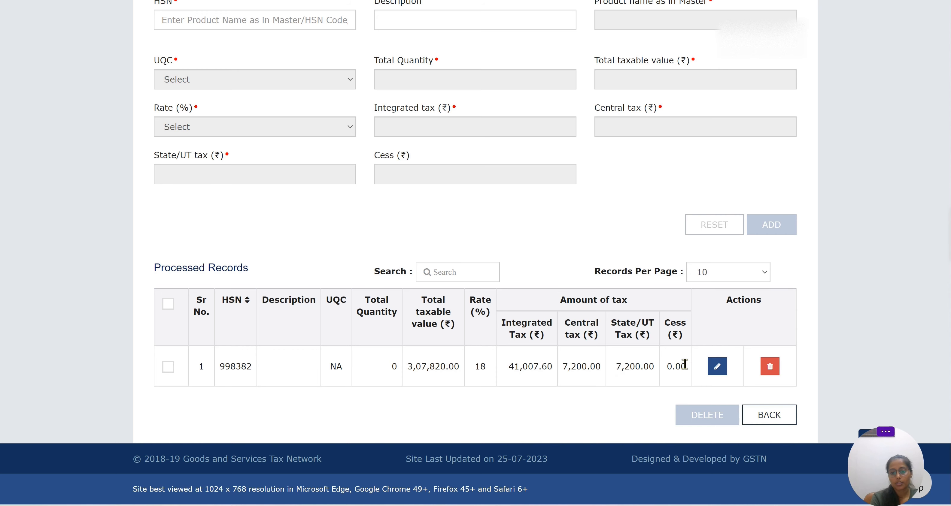
Open the HSN 998382 record for editing and add it to the records awaiting saving with its existing values.
left_click(720, 370)
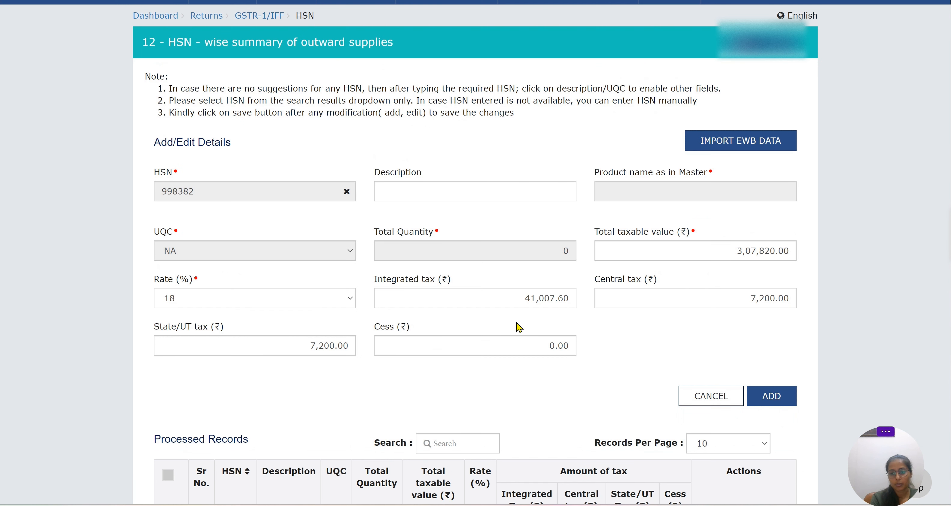
scroll(938, 137, "down", 1)
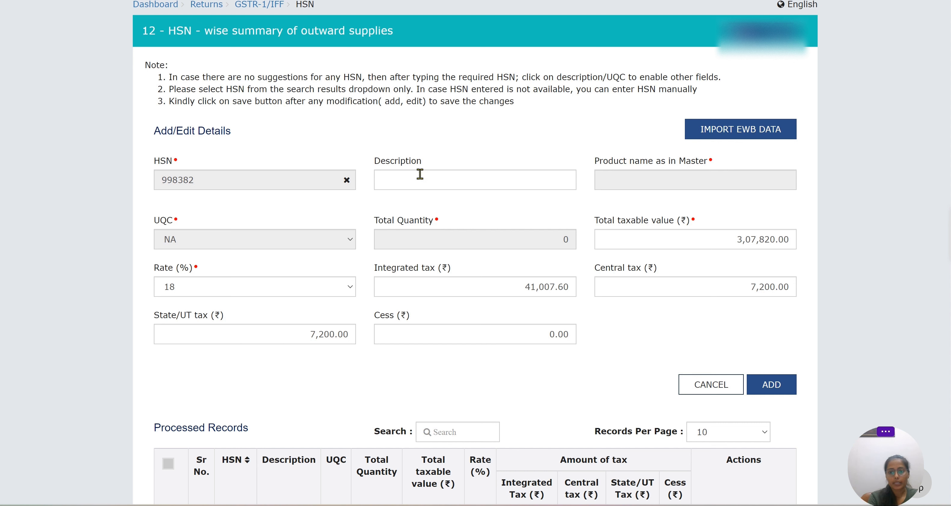
scroll(724, 70, "down", 3)
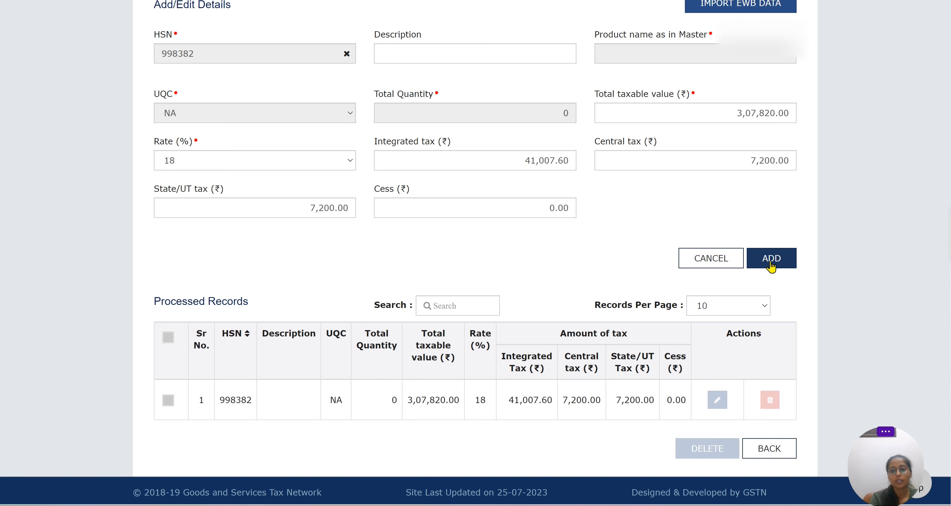
left_click(709, 263)
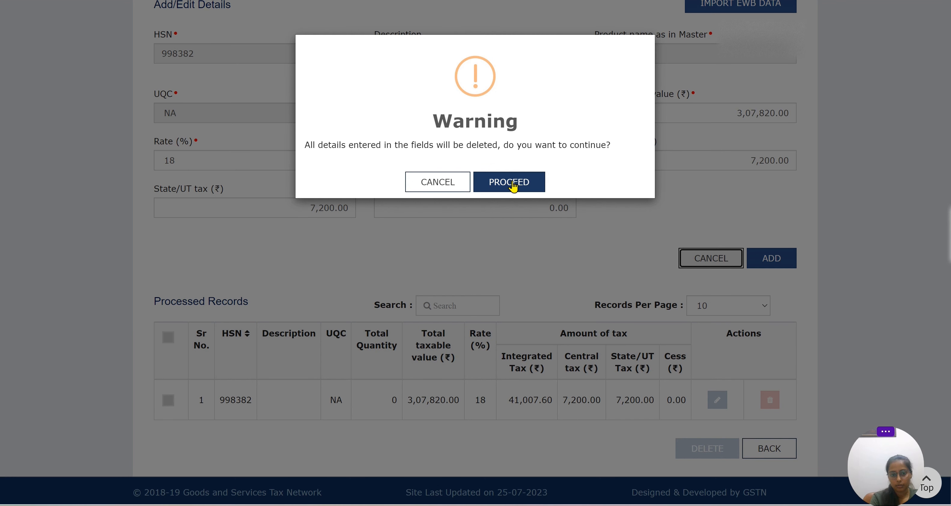
left_click(446, 188)
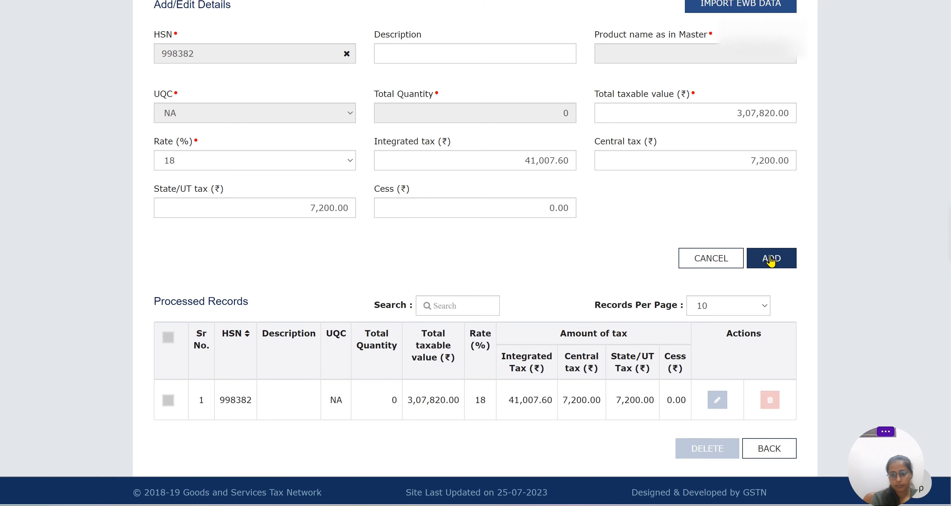
left_click(771, 260)
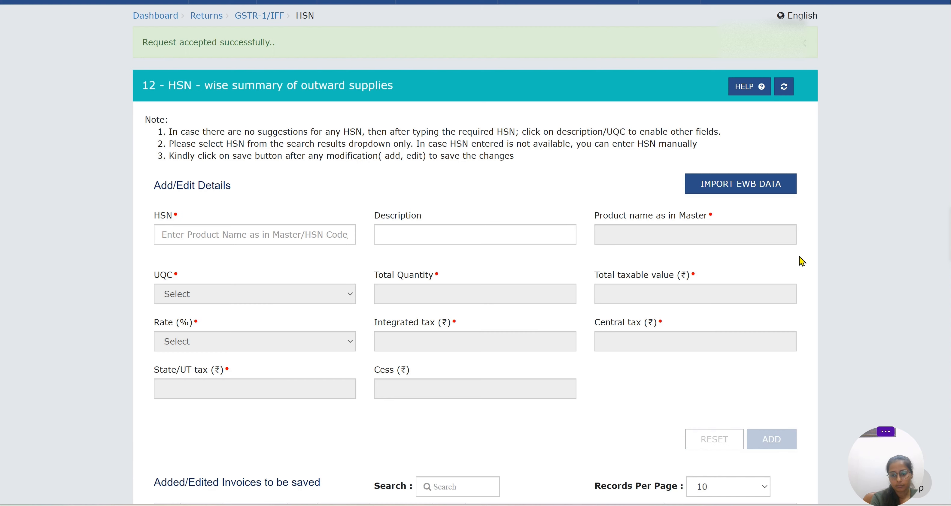
Save the edited HSN 998382 record and return to the GSTR-1 overview.
scroll(947, 300, "down", 7)
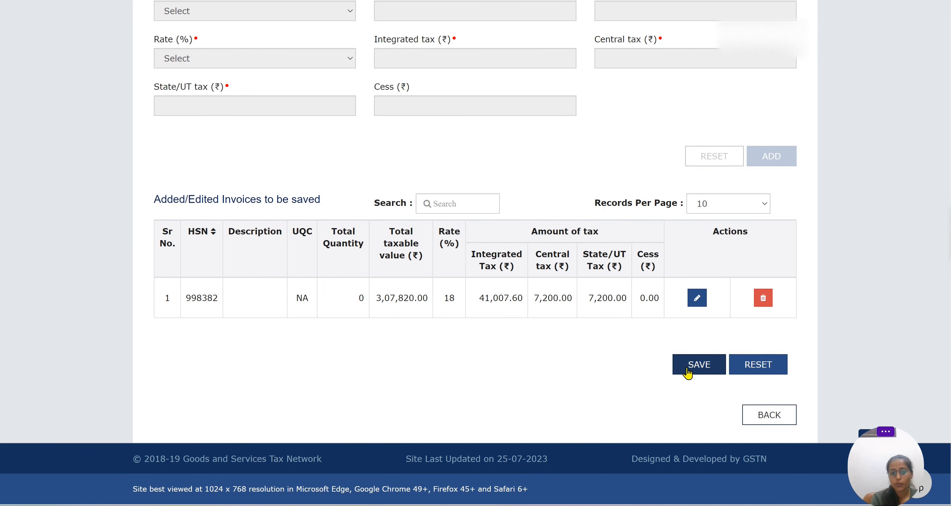
left_click(687, 369)
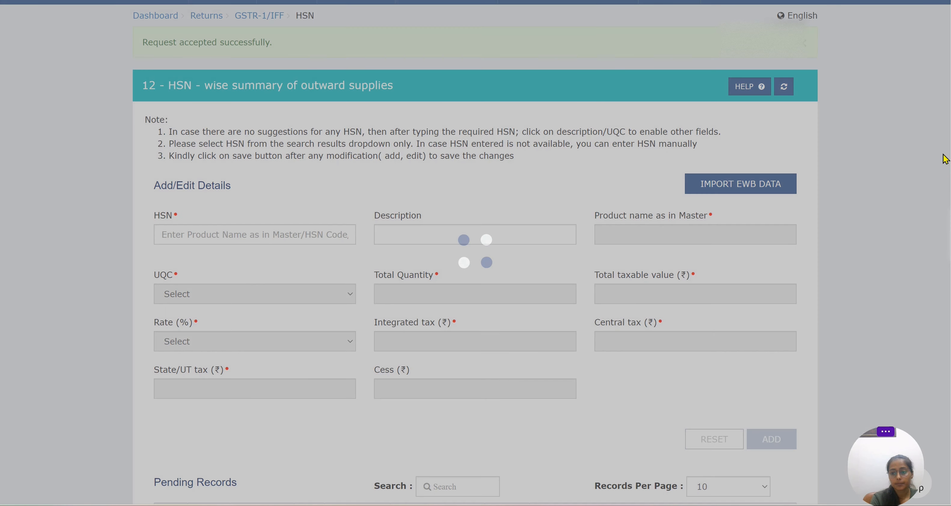
scroll(736, 354, "down", 5)
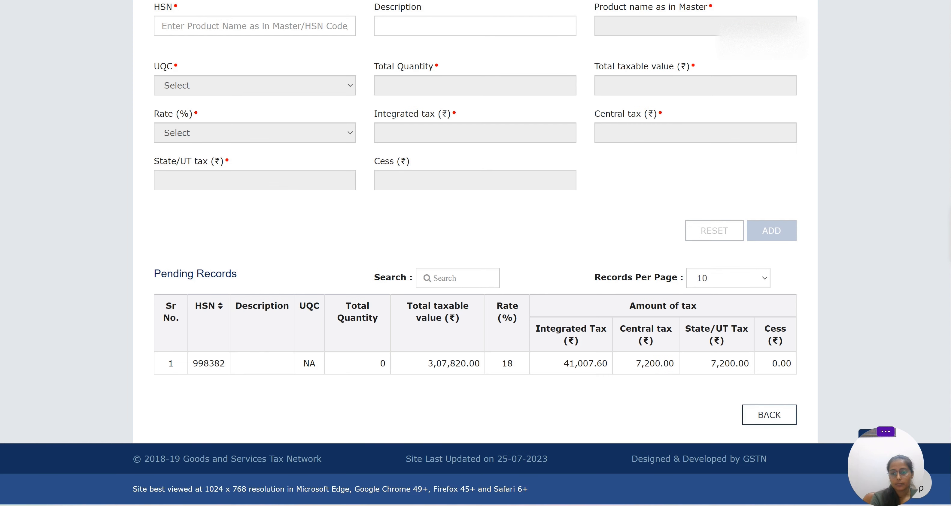
left_click(760, 421)
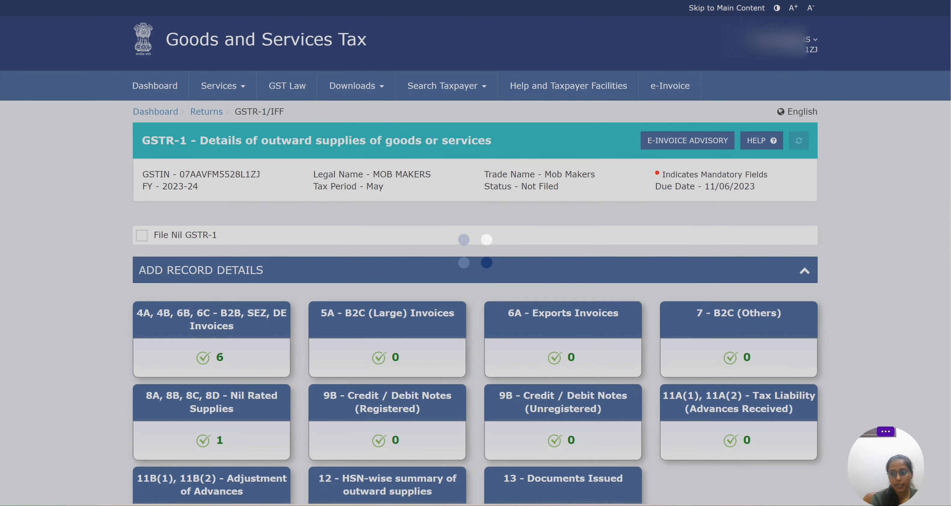
Open section 13, Documents Issued, and examine all document categories from invoices for outward supply through the delivery challans.
scroll(608, 284, "down", 5)
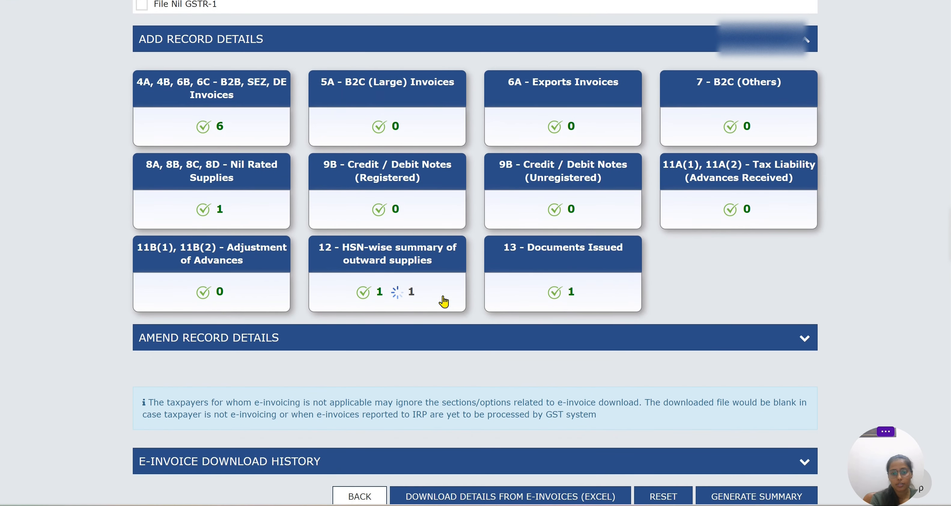
scroll(445, 300, "down", 2)
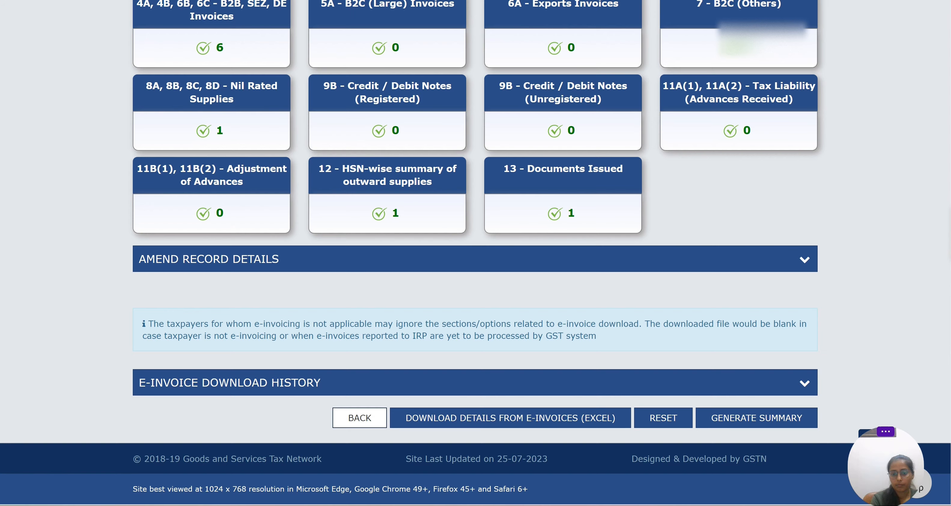
left_click(602, 199)
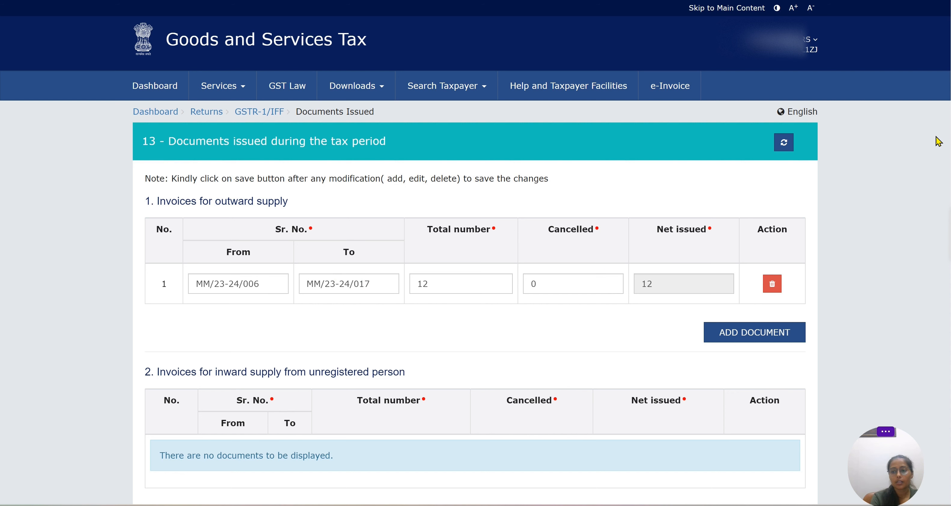
scroll(475, 258, "down", 5)
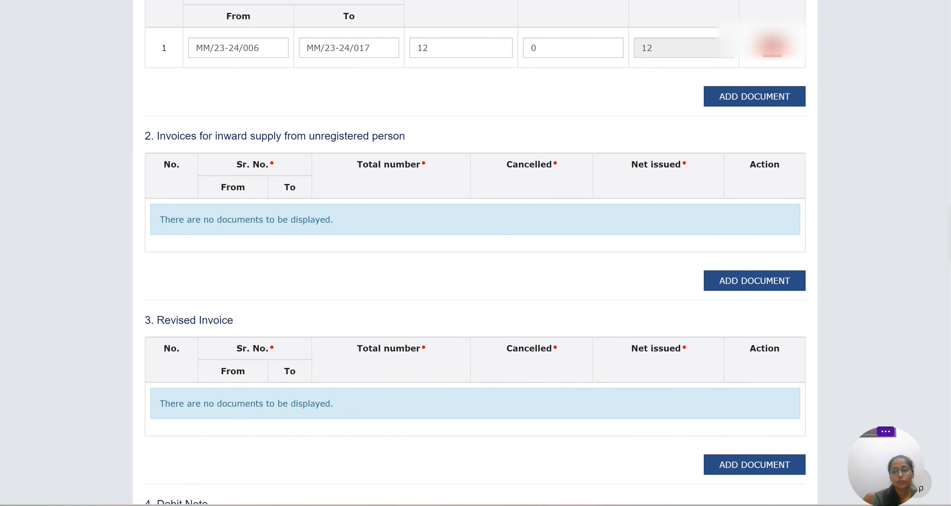
scroll(476, 258, "down", 1)
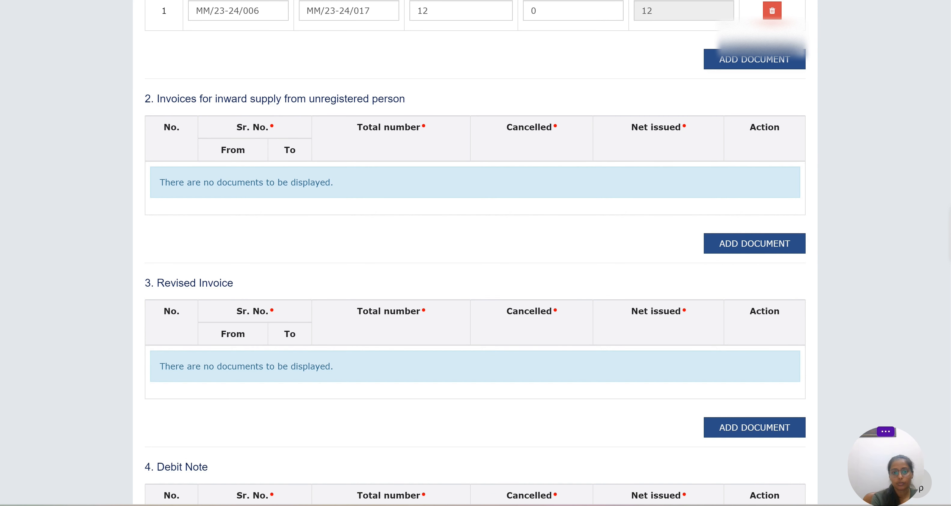
scroll(476, 258, "down", 6)
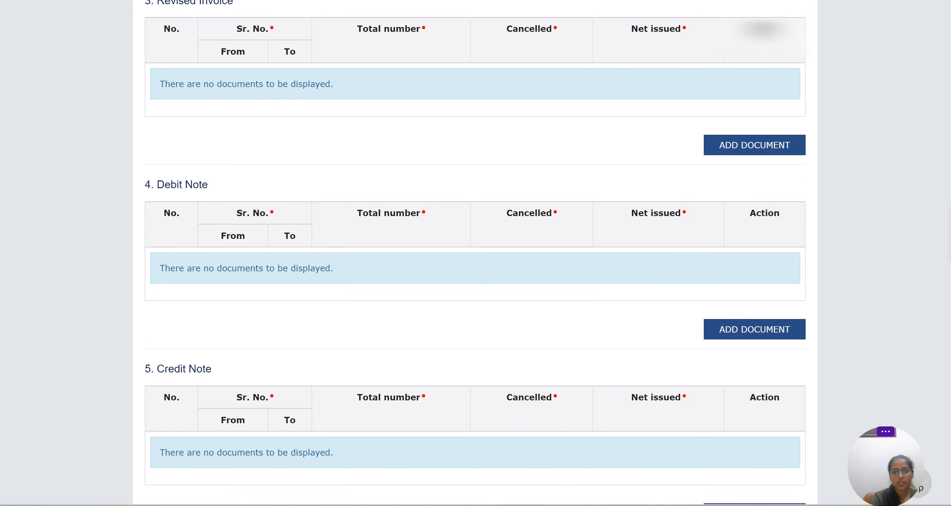
scroll(475, 253, "down", 15)
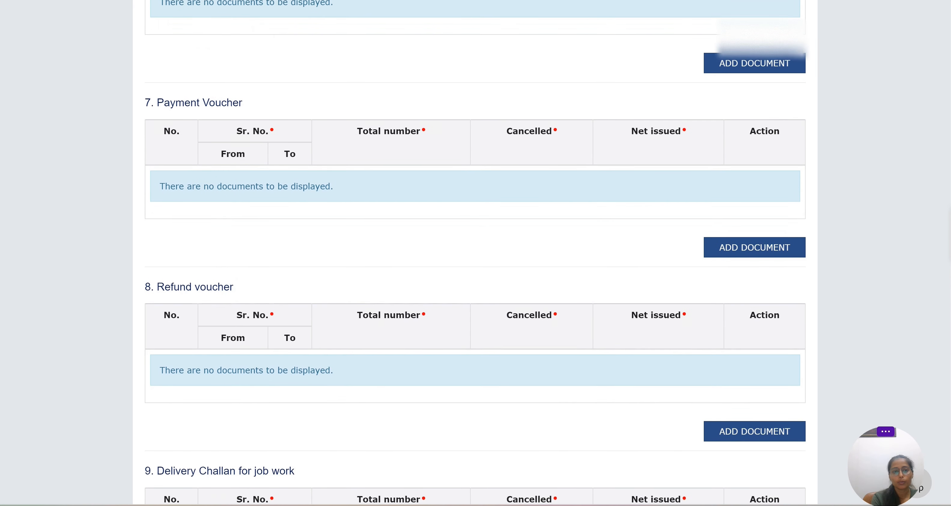
scroll(476, 252, "down", 11)
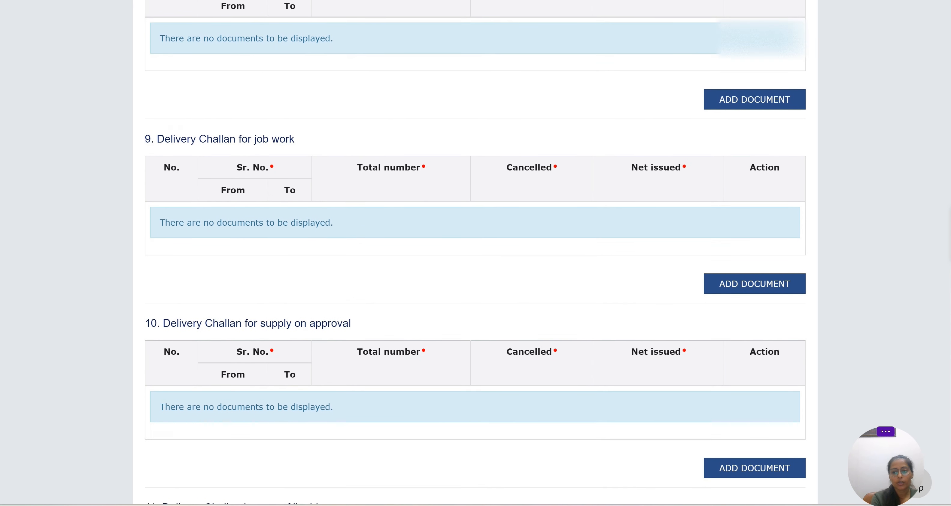
scroll(475, 252, "down", 5)
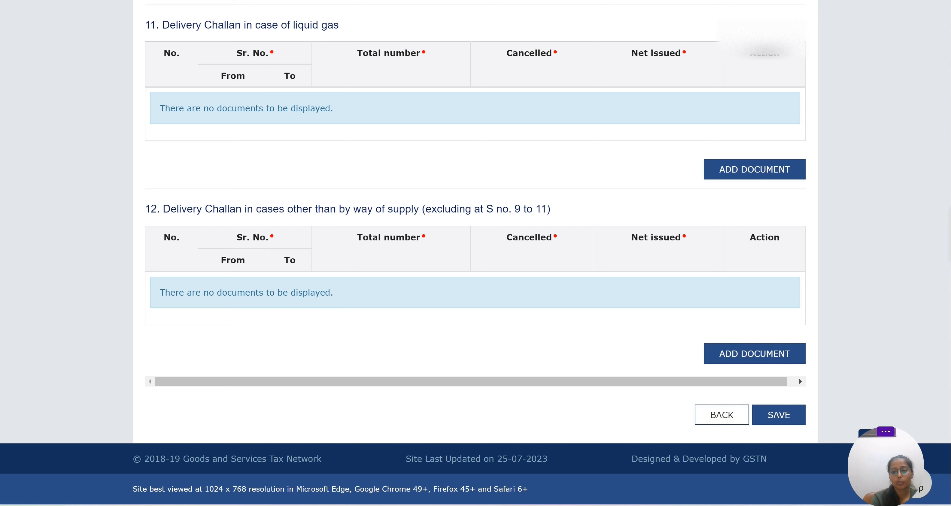
Return to the GSTR-1 overview and open a new record form in section 5A, B2C (Large) Invoices.
left_click(736, 417)
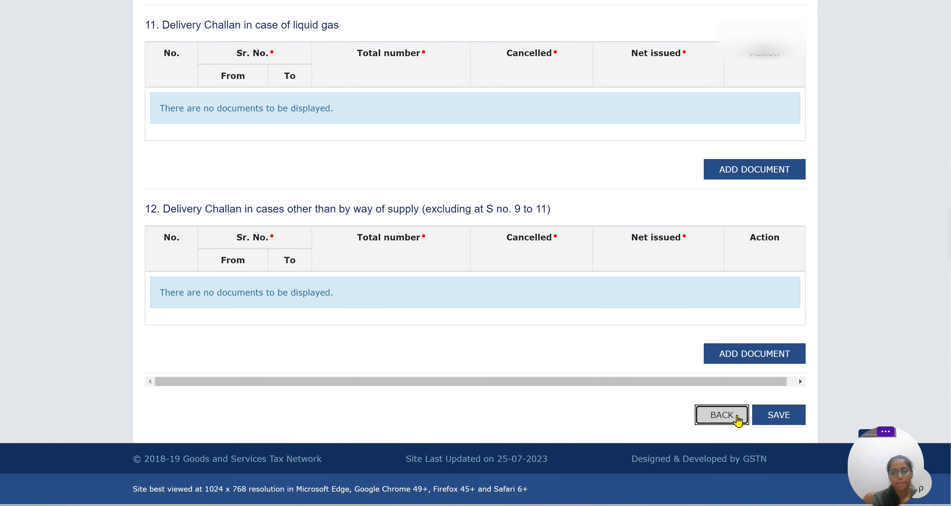
scroll(475, 252, "down", 6)
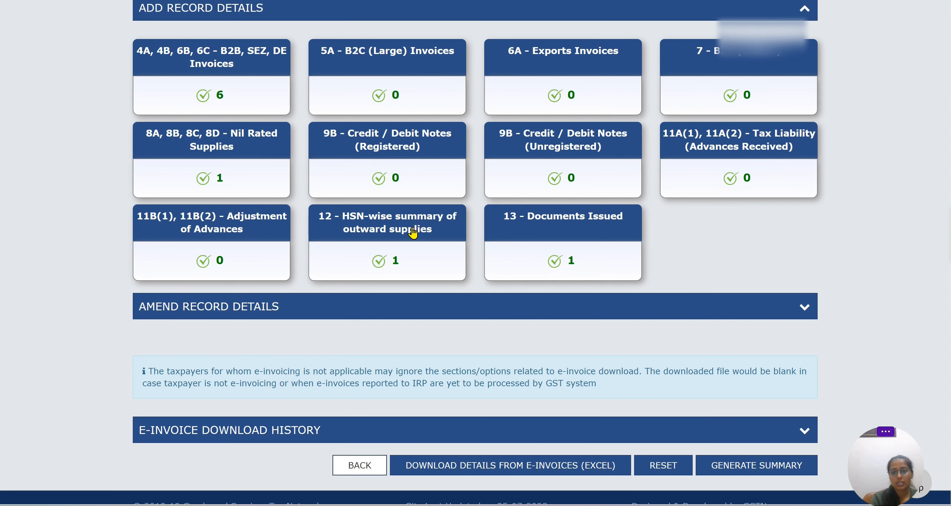
left_click(422, 71)
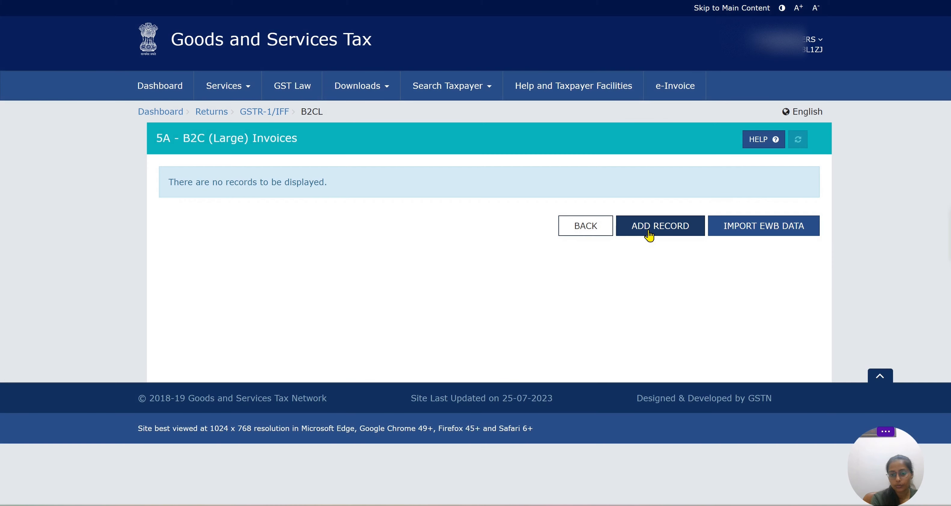
left_click(650, 234)
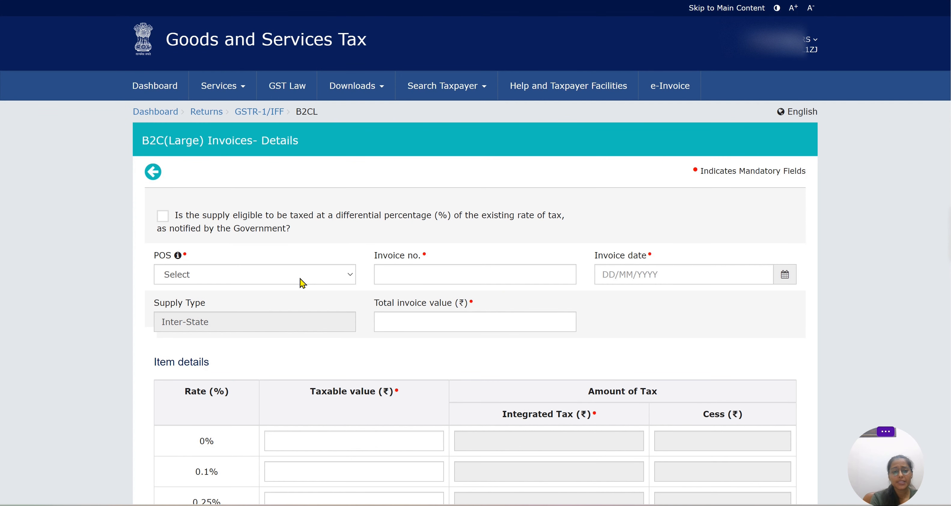
Examine the B2C (Large) form's place of supply options, invoice fields and tax-rate rows, and return to the overview without saving.
left_click(301, 282)
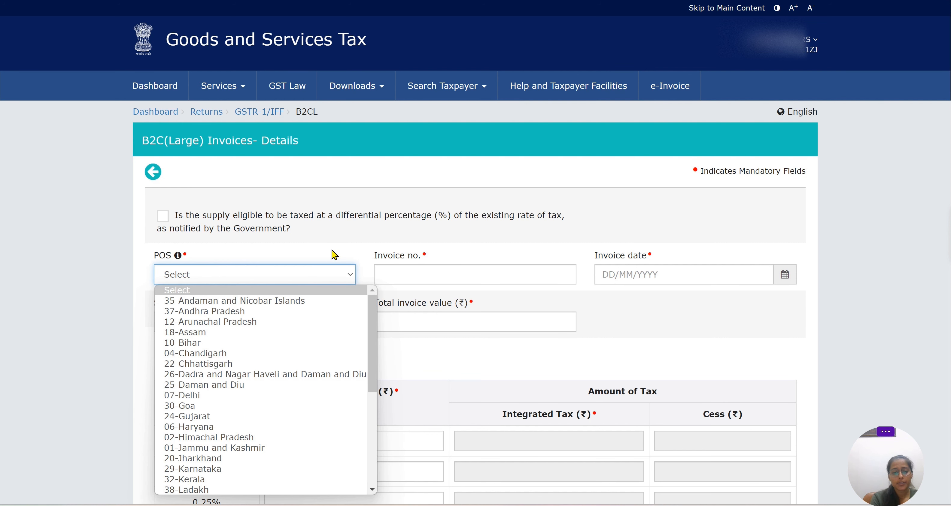
left_click(342, 247)
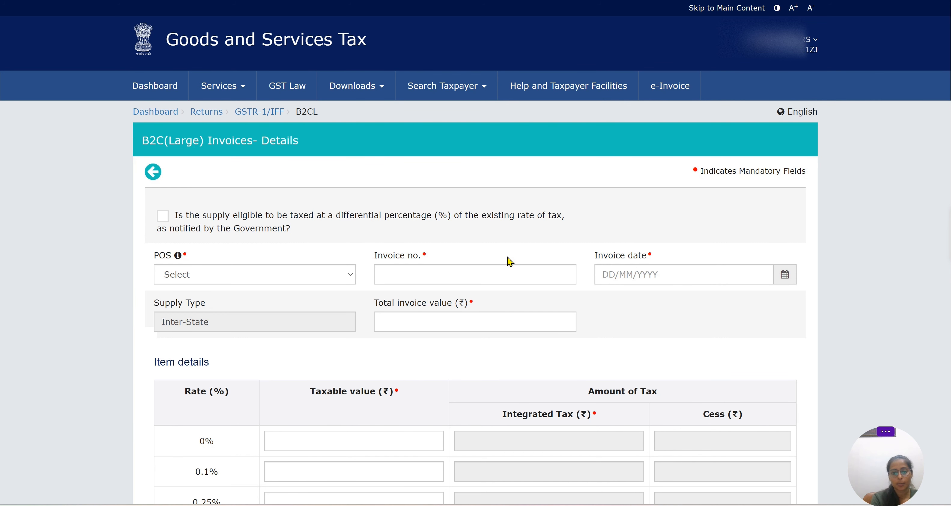
left_click(488, 271)
left_click(627, 277)
left_click(730, 219)
scroll(473, 230, "down", 10)
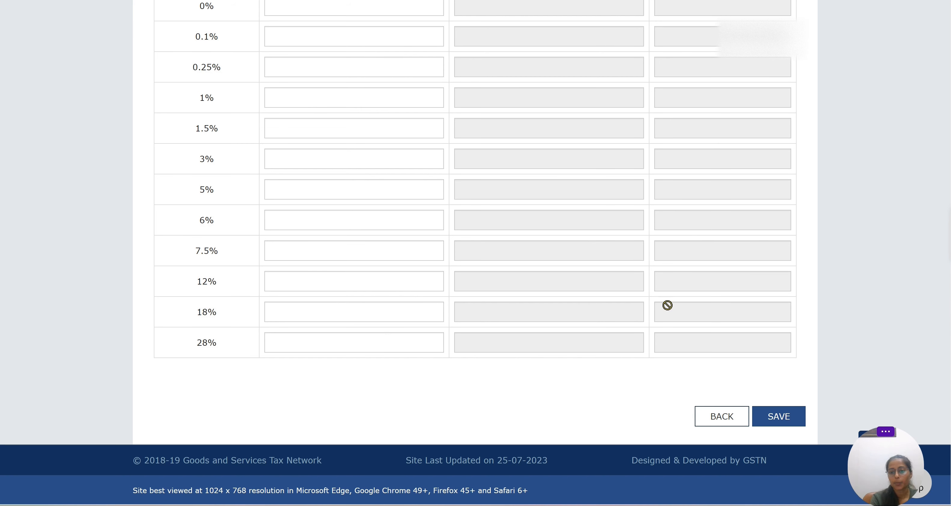
left_click(710, 417)
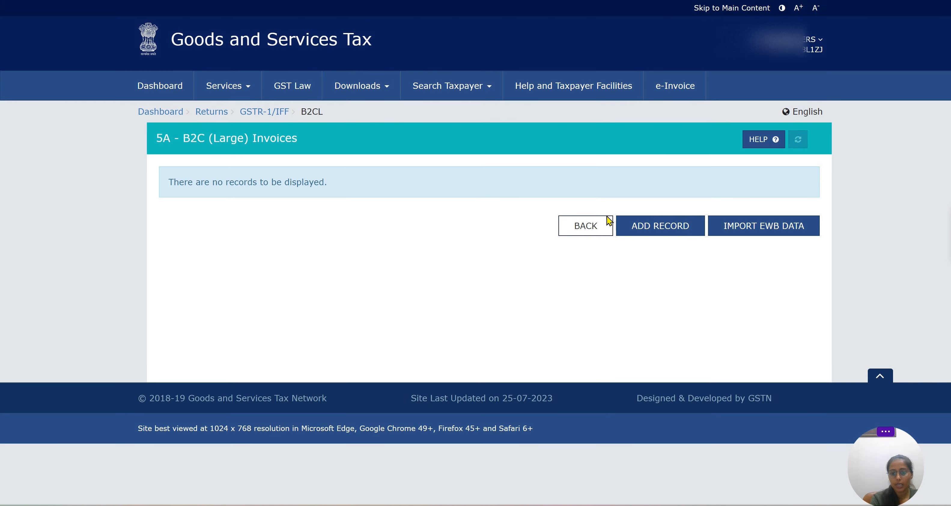
left_click(581, 226)
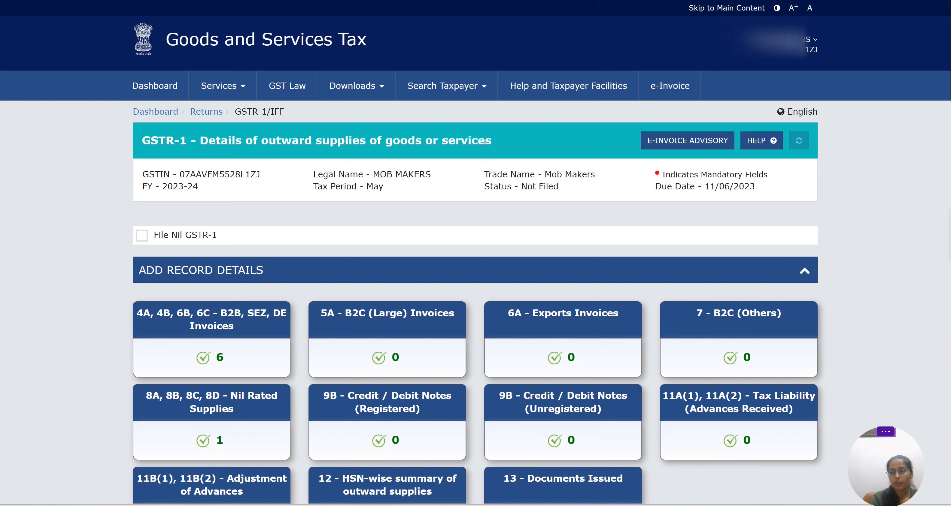
Open a new record form in section 7, B2C (Others), examine its fields and return to the GSTR-1 overview.
left_click(779, 325)
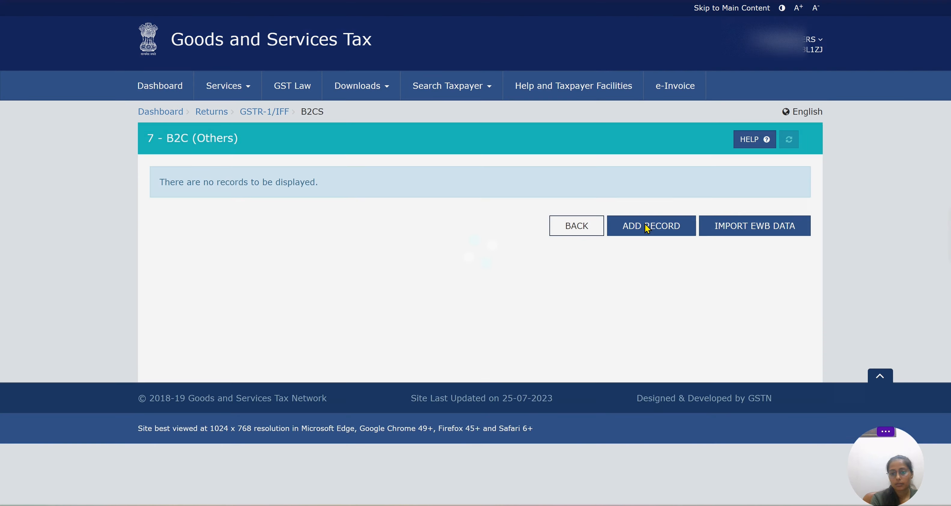
left_click(647, 229)
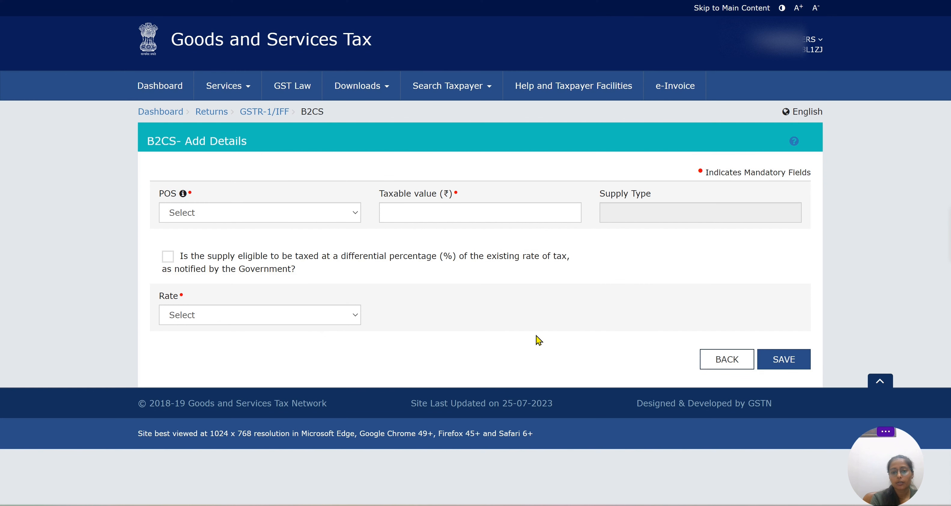
left_click(714, 360)
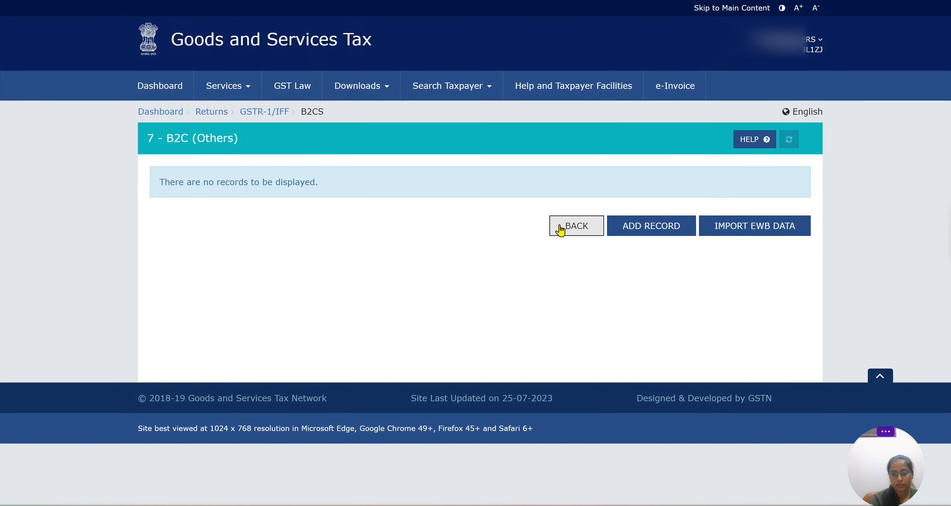
left_click(561, 227)
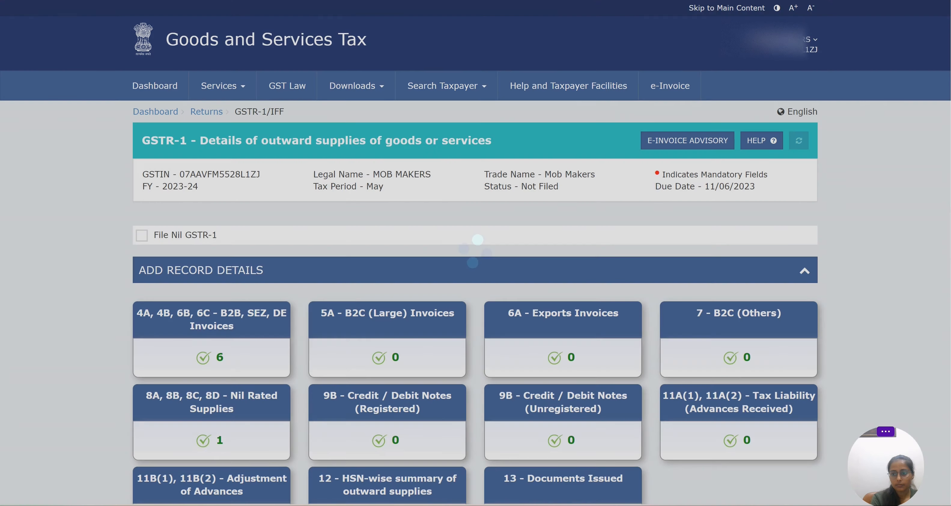
Review the record categories on the overview and expand the amendment sections to examine them.
scroll(476, 253, "down", 1)
scroll(948, 235, "down", 8)
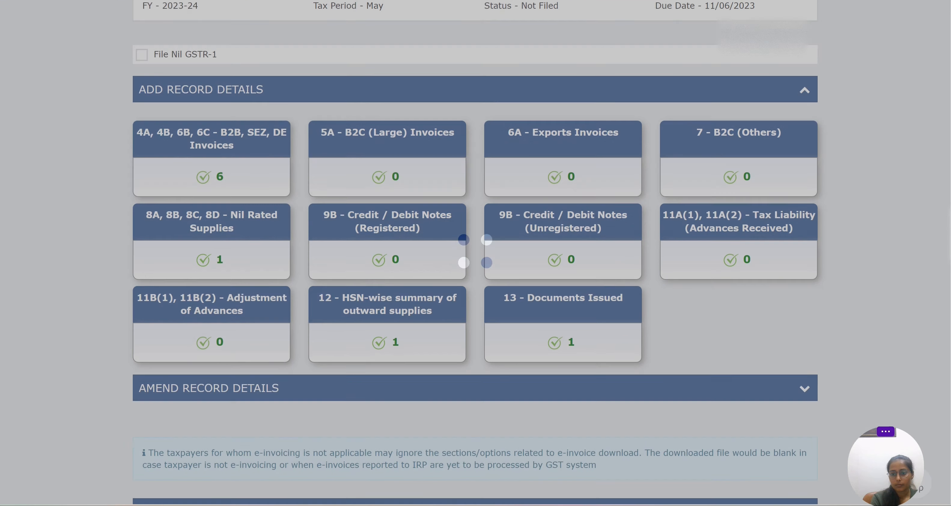
scroll(948, 235, "up", 2)
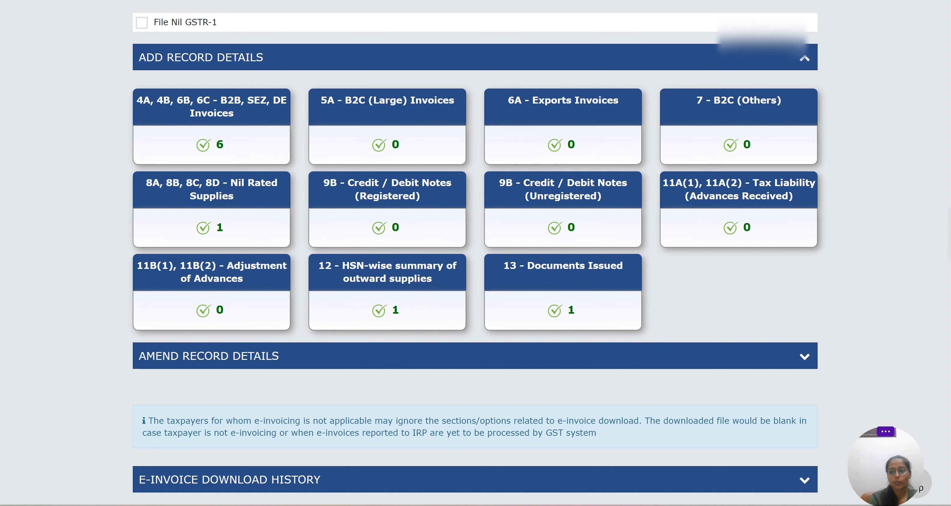
scroll(689, 259, "down", 2)
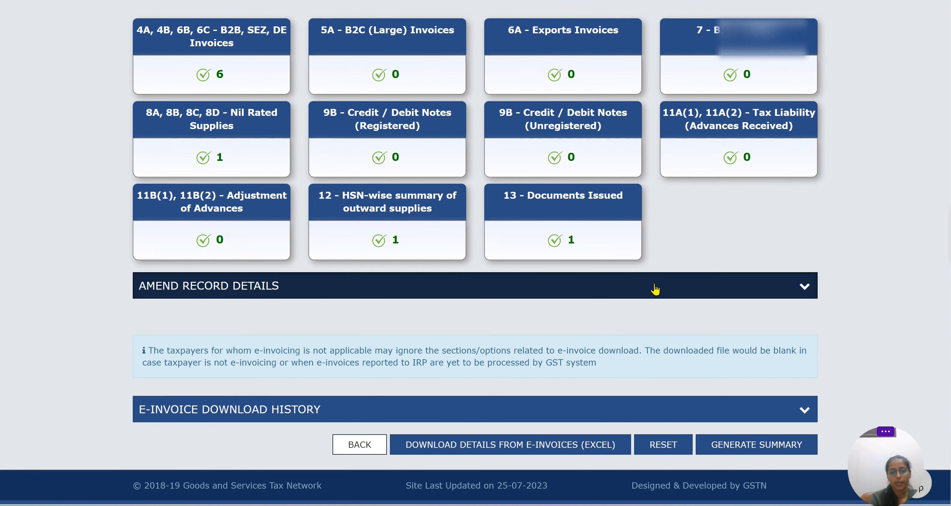
left_click(655, 290)
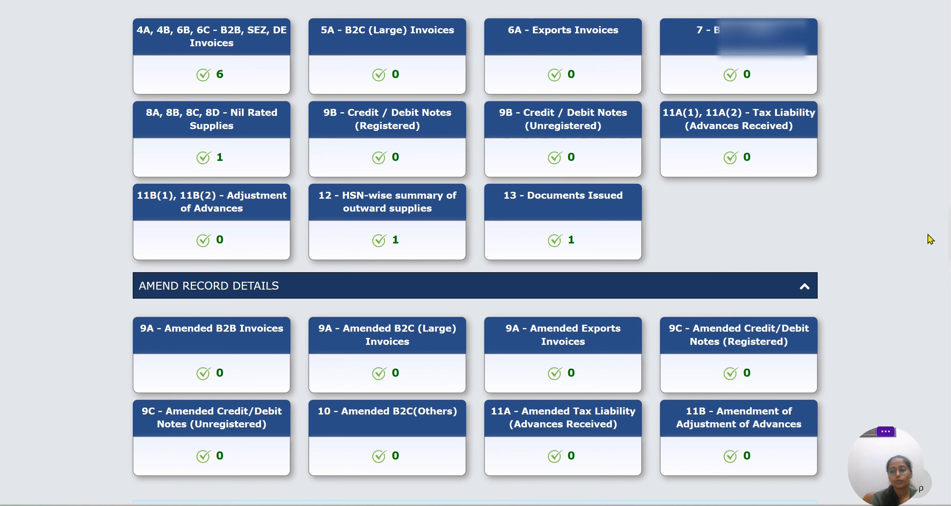
scroll(477, 245, "down", 4)
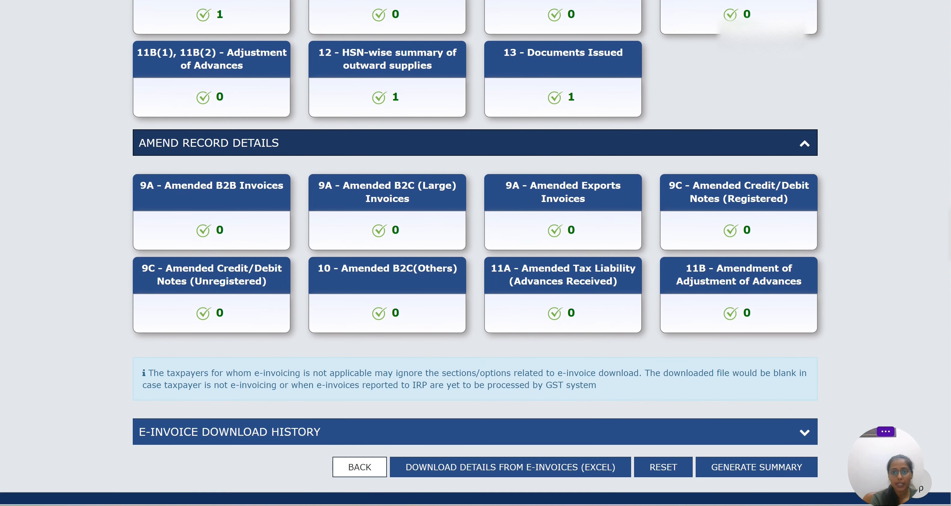
mouse_move(948, 270)
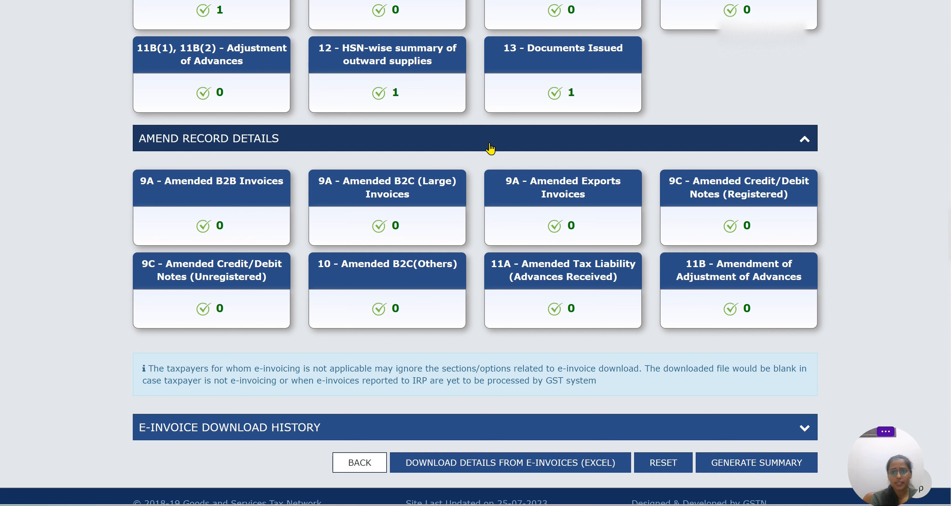
Open section 9A, Amended B2B Invoices, and check the financial year options, keeping 2023-24.
left_click(227, 199)
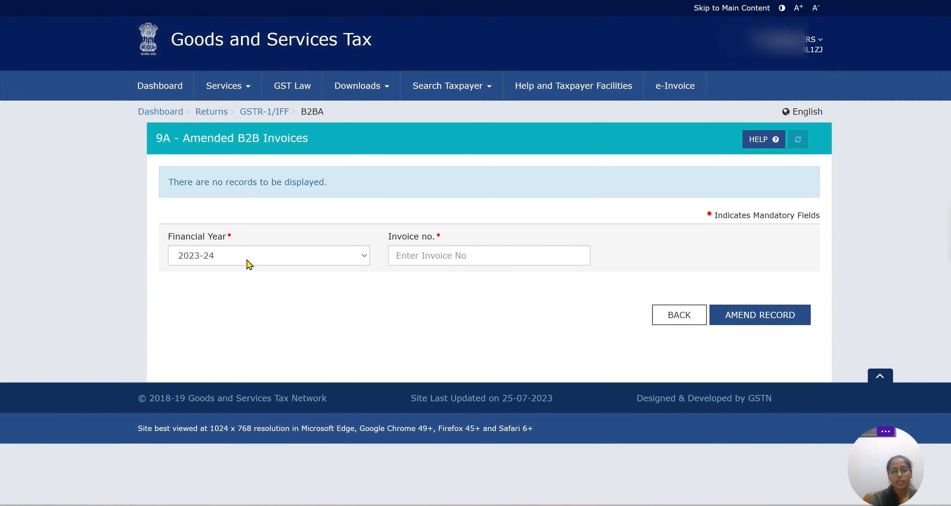
left_click(248, 262)
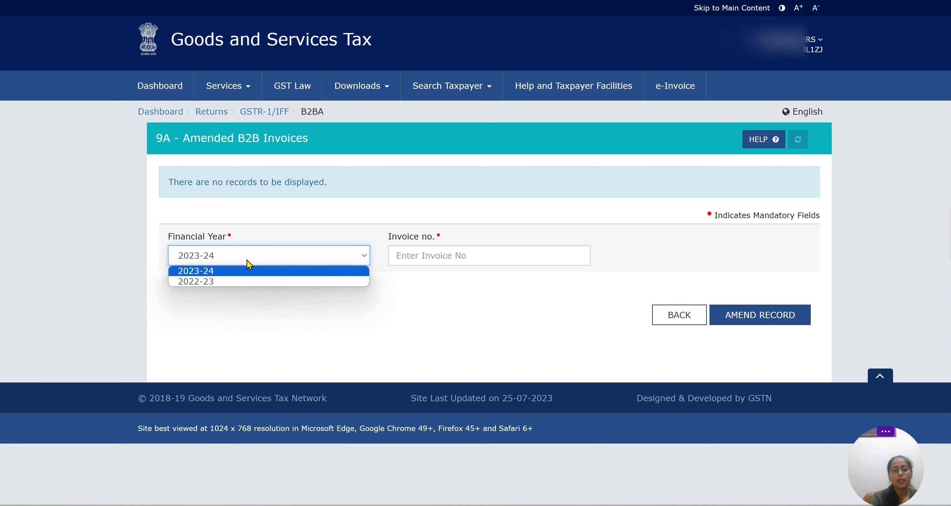
left_click(245, 272)
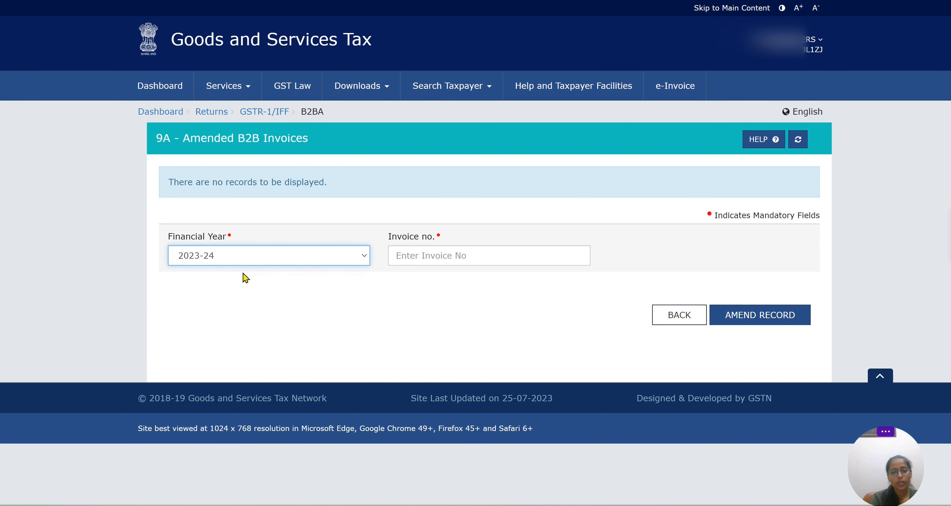
Look up a Greenways invoice number in the March 2023 outward supplies workbook and switch back to the GST portal.
left_click(449, 256)
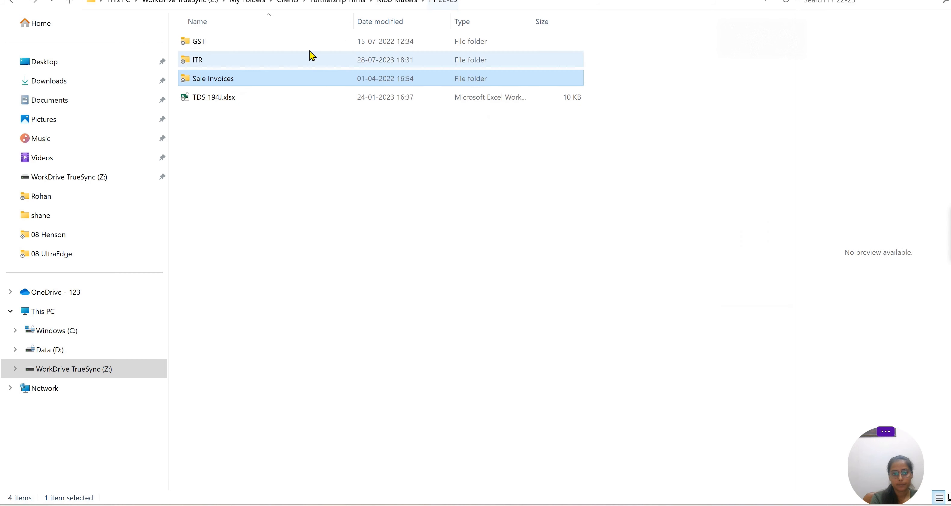
double_click(308, 46)
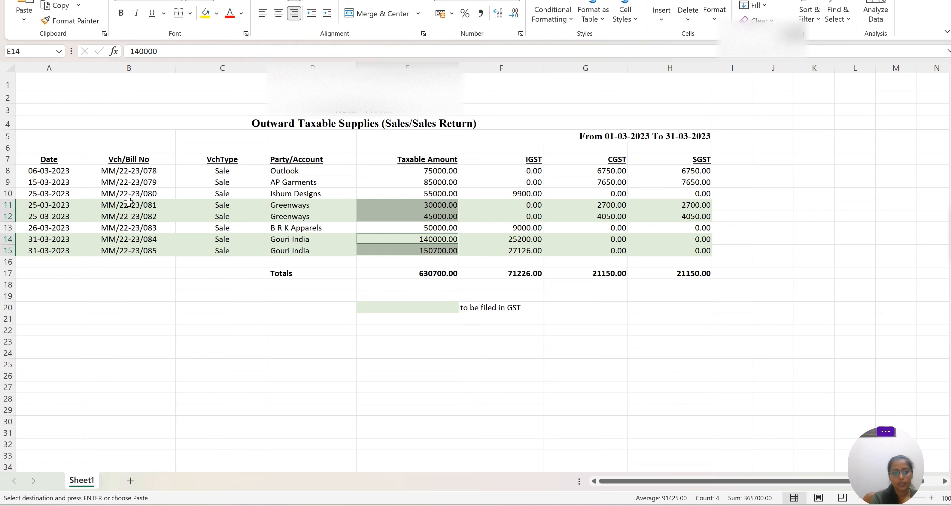
key("alt+Tab")
Open invoice MM/22-23/081 of financial year 2022-23 for amendment.
left_click(269, 261)
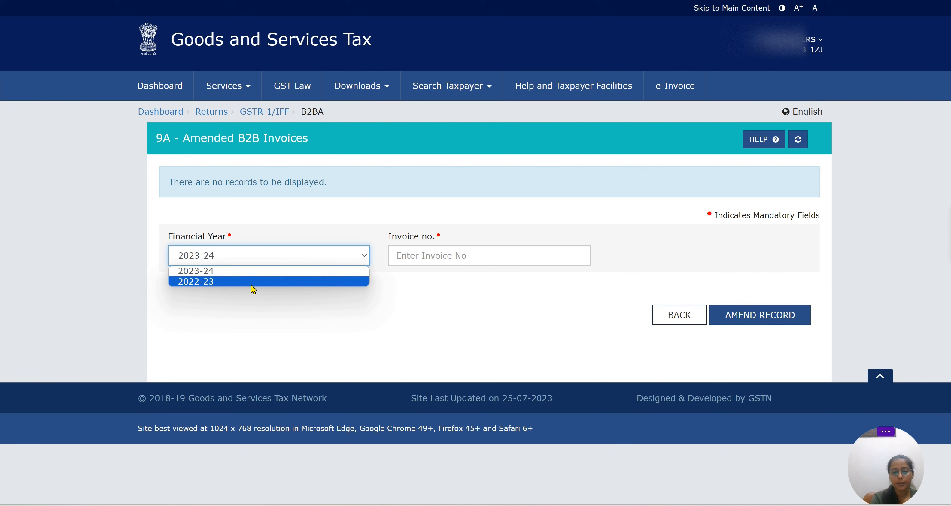
left_click(251, 284)
left_click(438, 254)
type("MM/22-23/081")
left_click(757, 317)
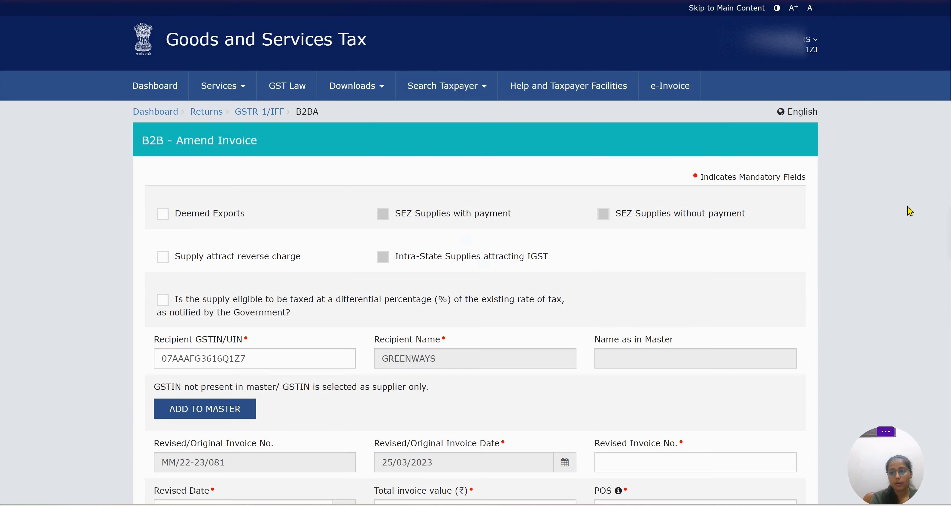
Examine the amendment form's revised invoice fields and item tax details, and return to the GSTR-1 overview without saving.
scroll(909, 211, "down", 3)
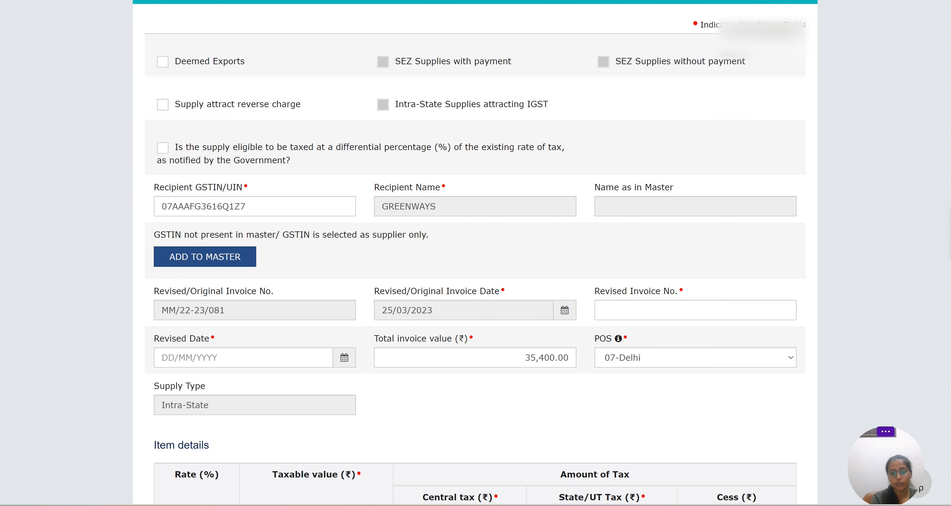
scroll(475, 253, "down", 6)
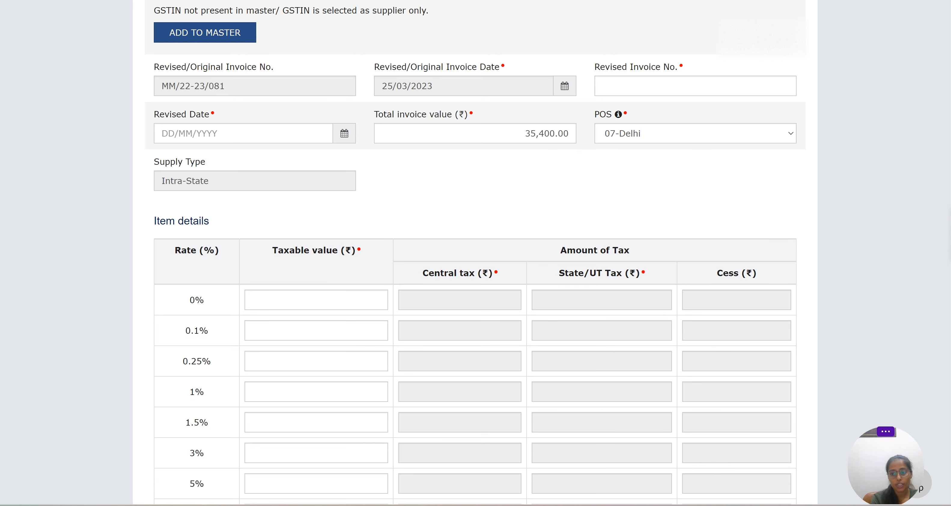
scroll(475, 253, "down", 6)
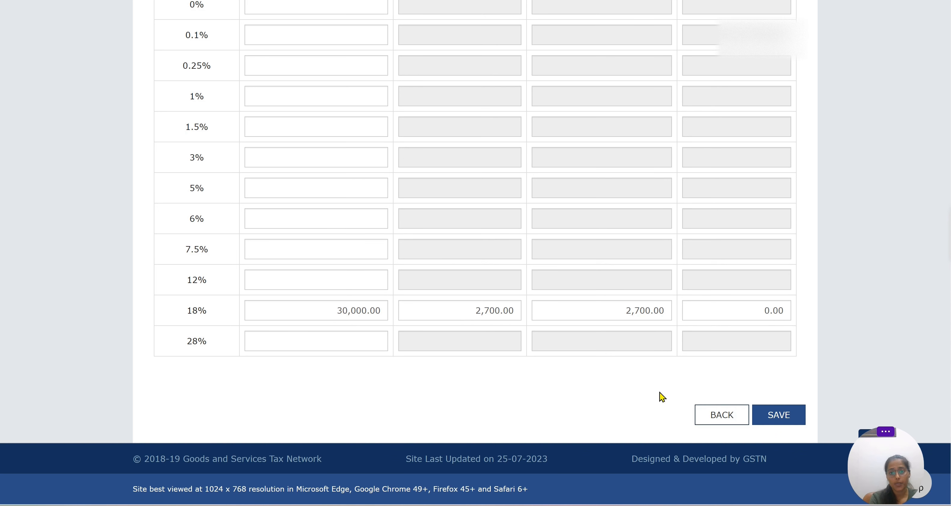
left_click(720, 415)
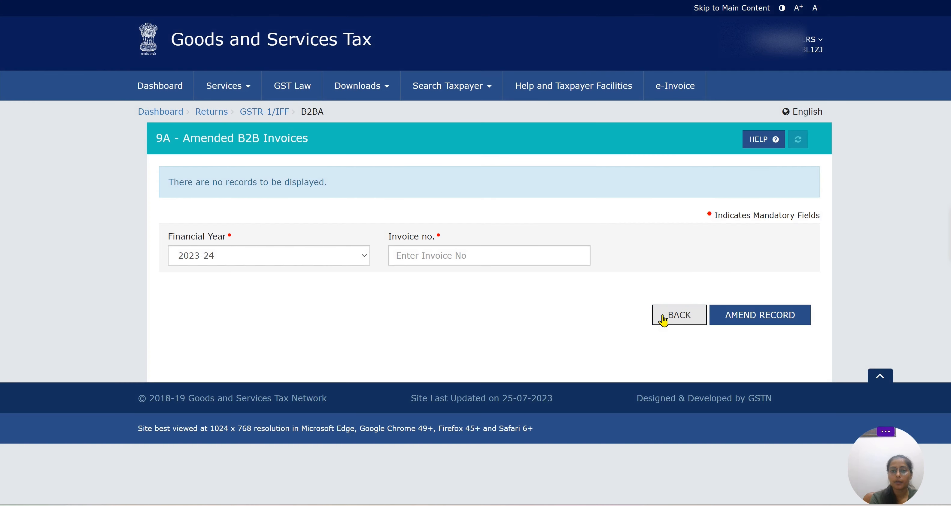
left_click(663, 319)
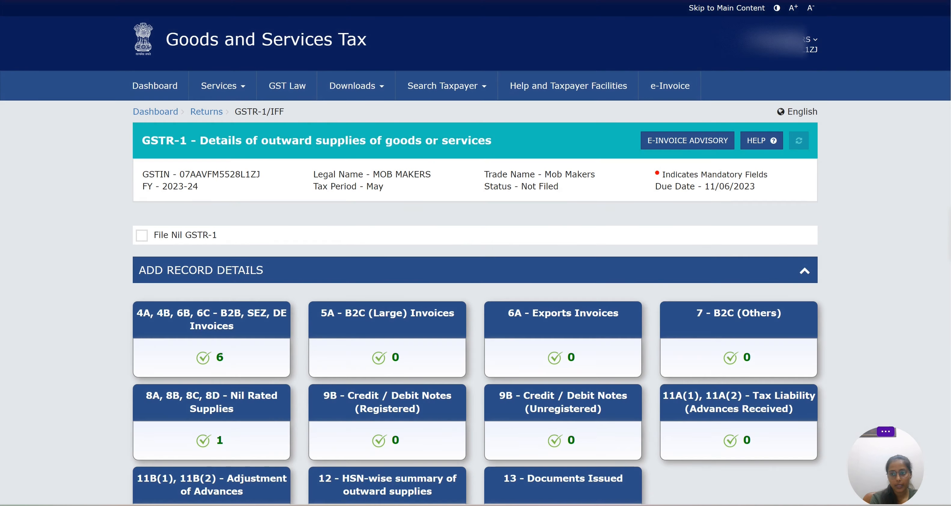
Expand the amendment sections on the GSTR-1 overview again and examine the page down to the summary generation options.
scroll(946, 275, "down", 7)
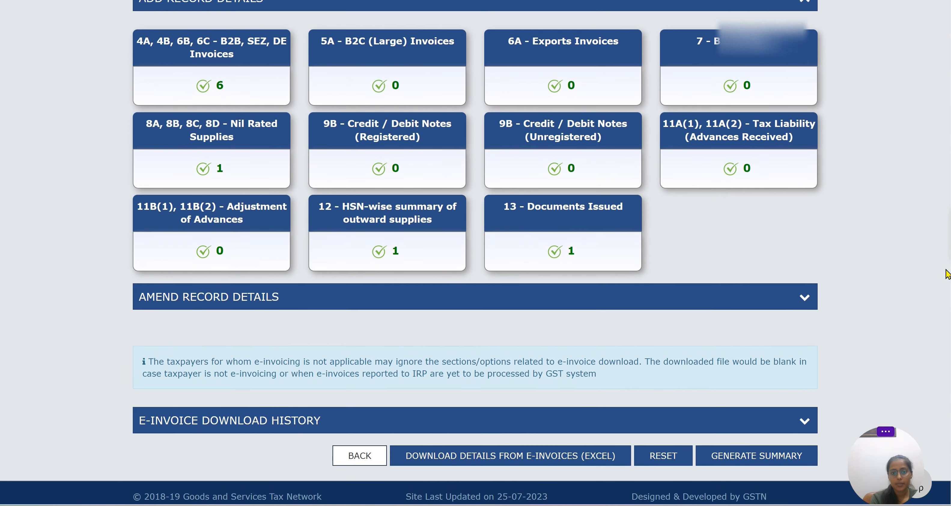
scroll(946, 275, "down", 1)
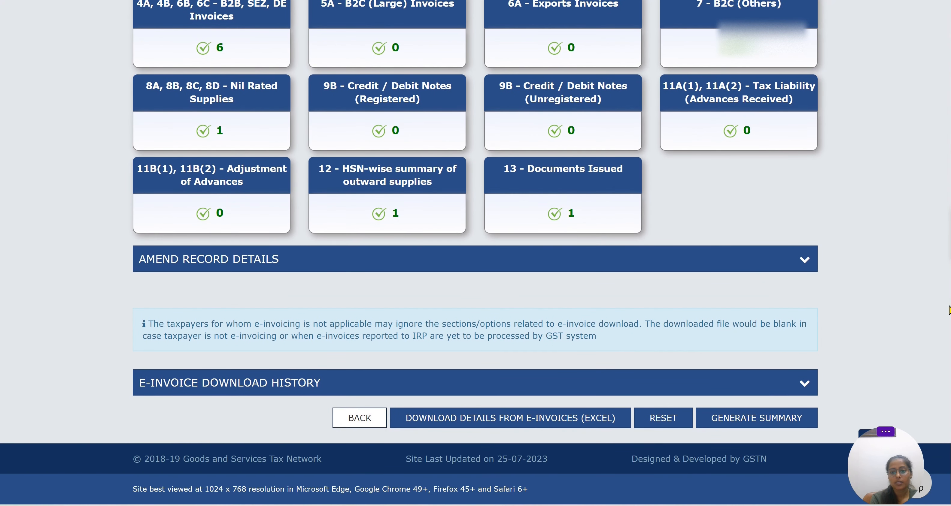
left_click(733, 260)
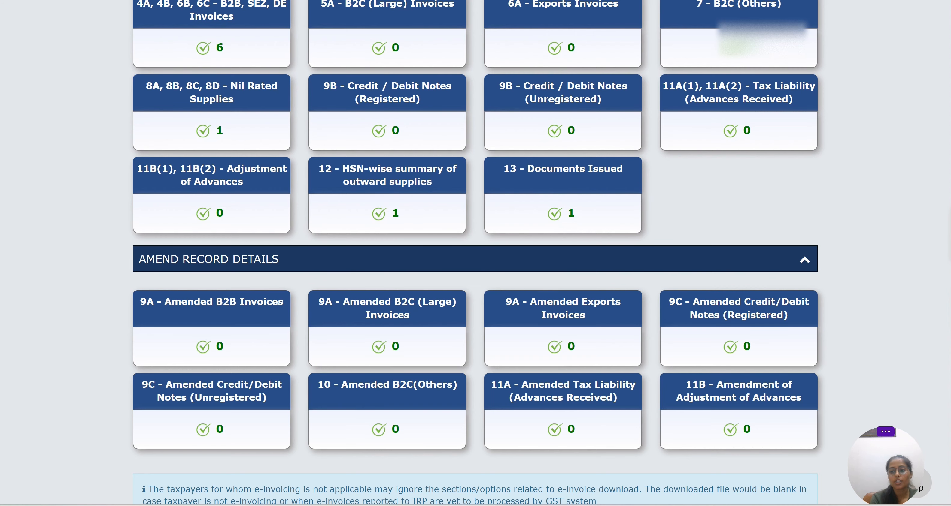
scroll(893, 412, "down", 4)
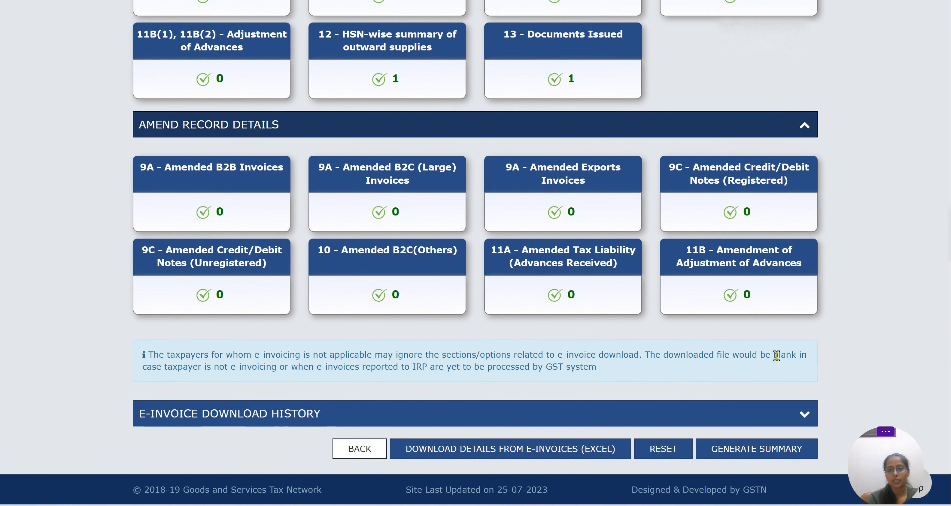
Review the GSTR-1 record and amendment sections once more, generate the return summary and refresh its status.
mouse_move(419, 186)
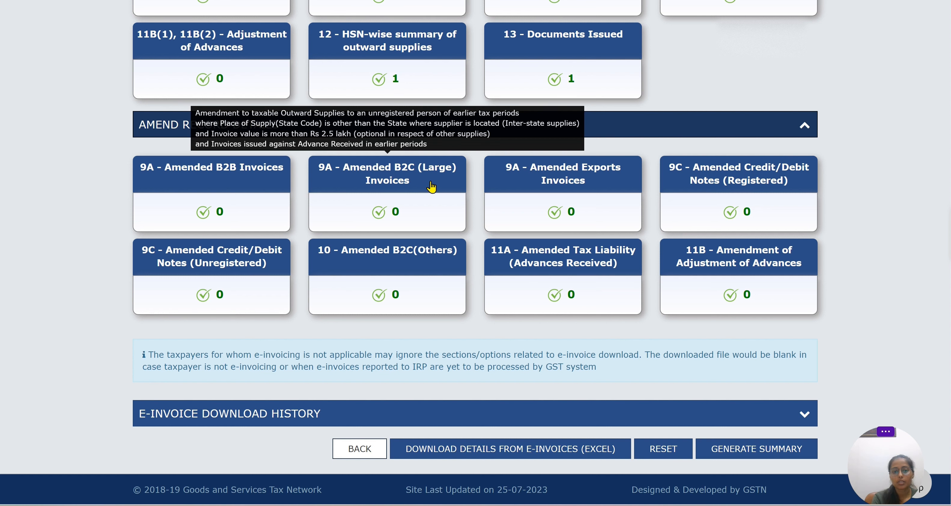
mouse_move(633, 200)
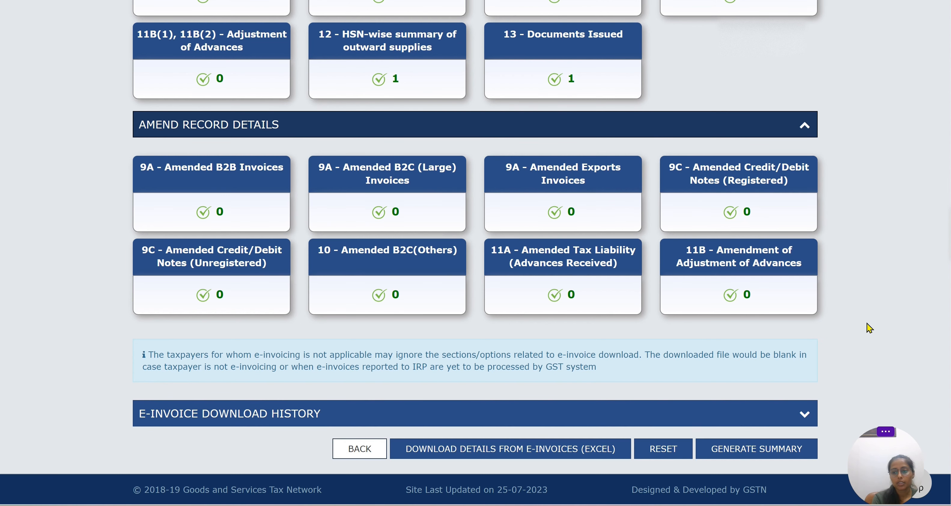
scroll(476, 259, "up", 10)
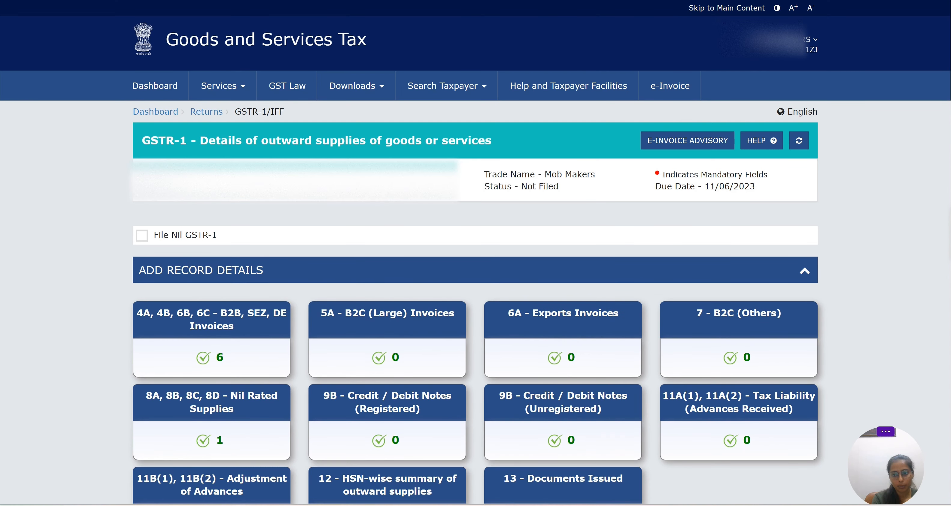
scroll(947, 157, "down", 8)
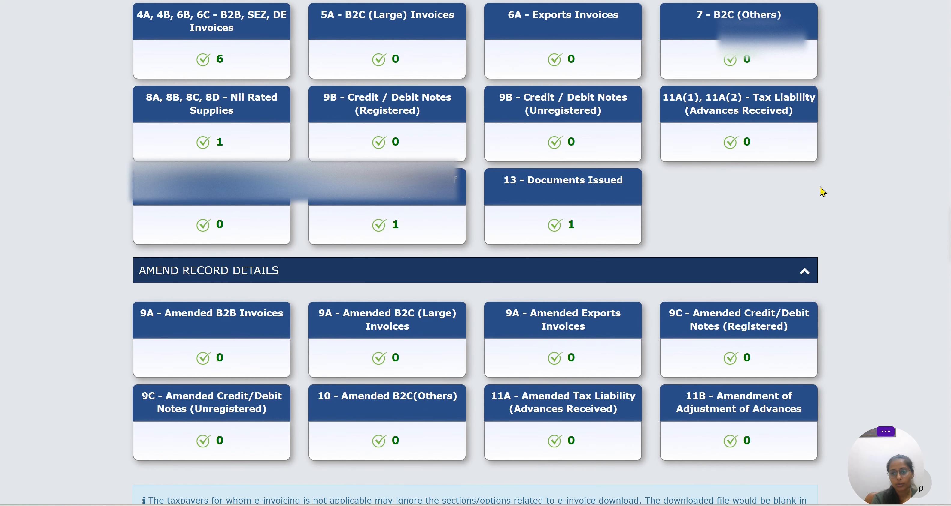
scroll(823, 395, "down", 5)
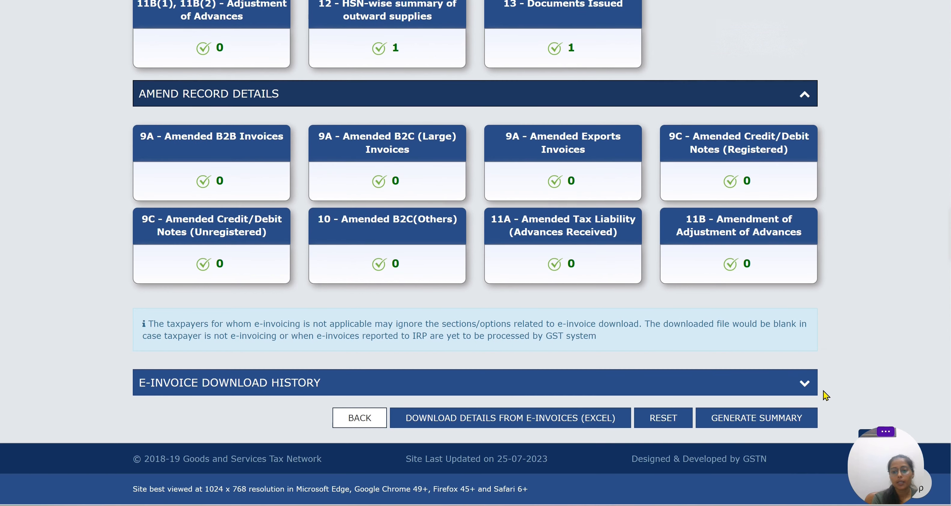
left_click(769, 420)
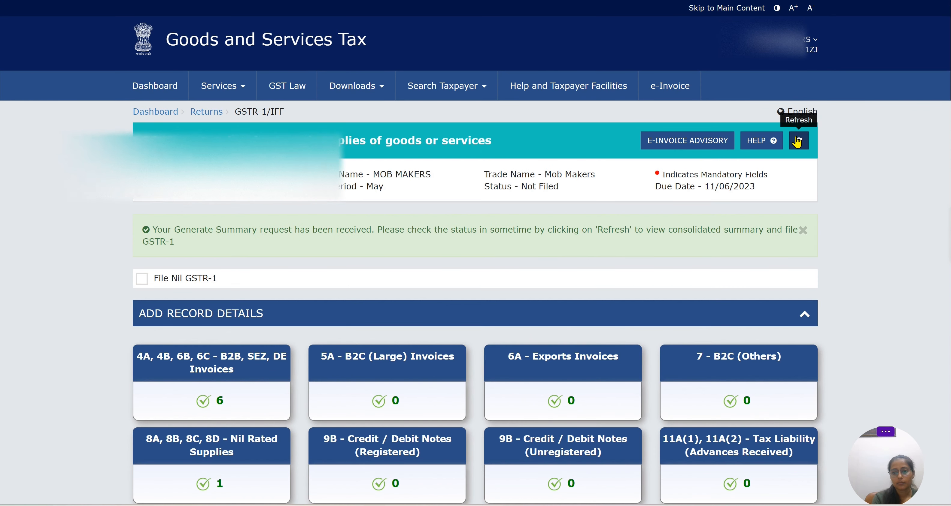
left_click(798, 144)
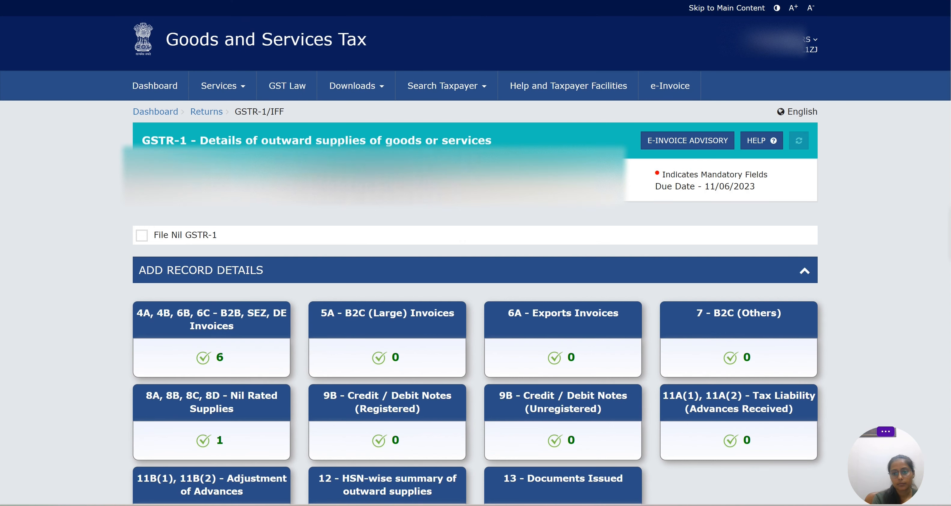
Proceed from the GSTR-1 overview to the filing page with the consolidated summary.
scroll(798, 147, "down", 2)
scroll(797, 104, "down", 1)
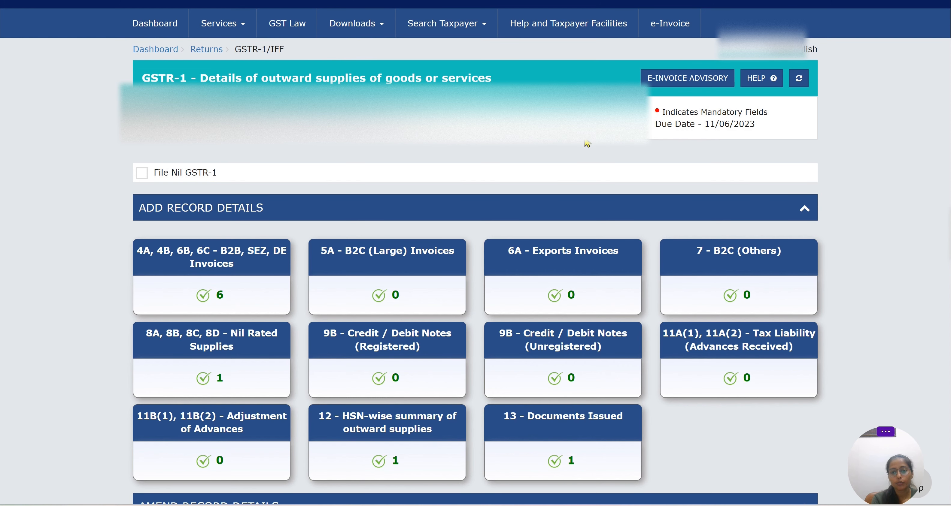
scroll(475, 253, "down", 10)
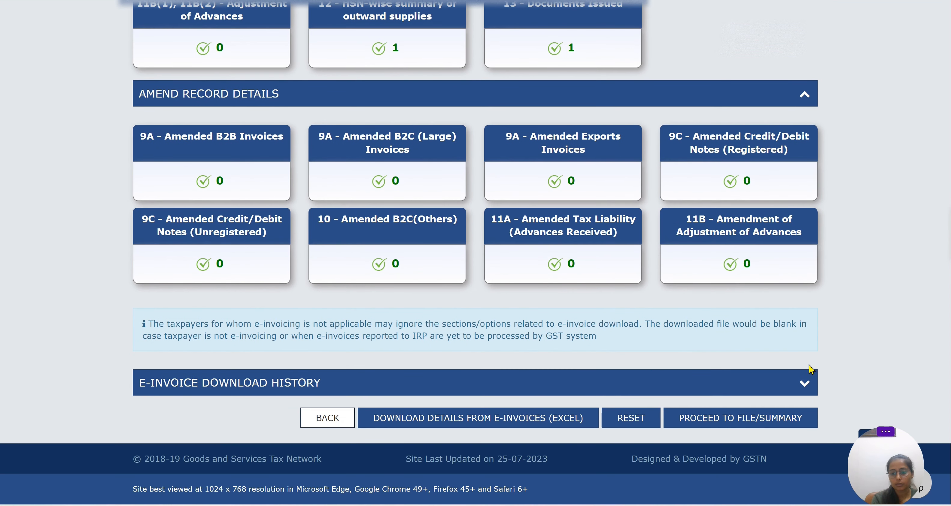
left_click(735, 421)
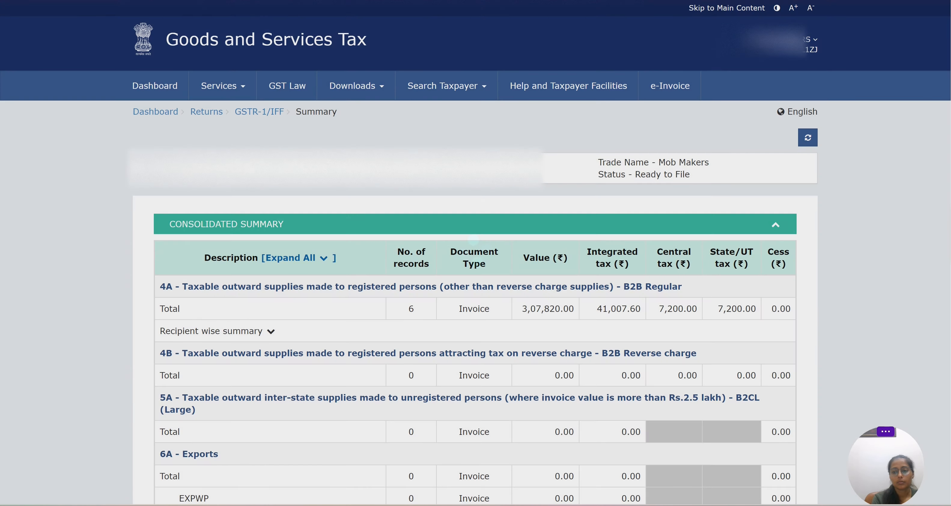
Examine the consolidated summary's supply tables and compare the B2B Regular value with the taxable value in the May 2023 B2B invoices workbook.
scroll(476, 253, "down", 3)
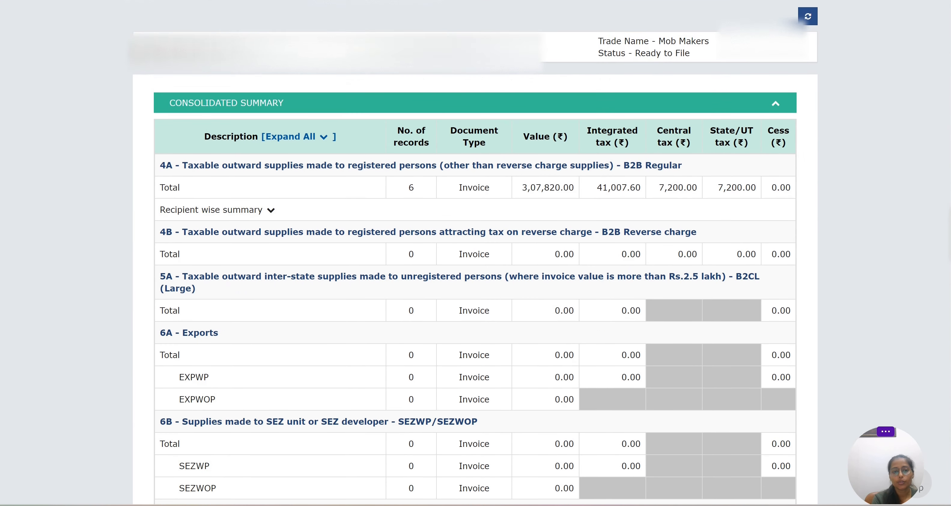
scroll(541, 142, "down", 1)
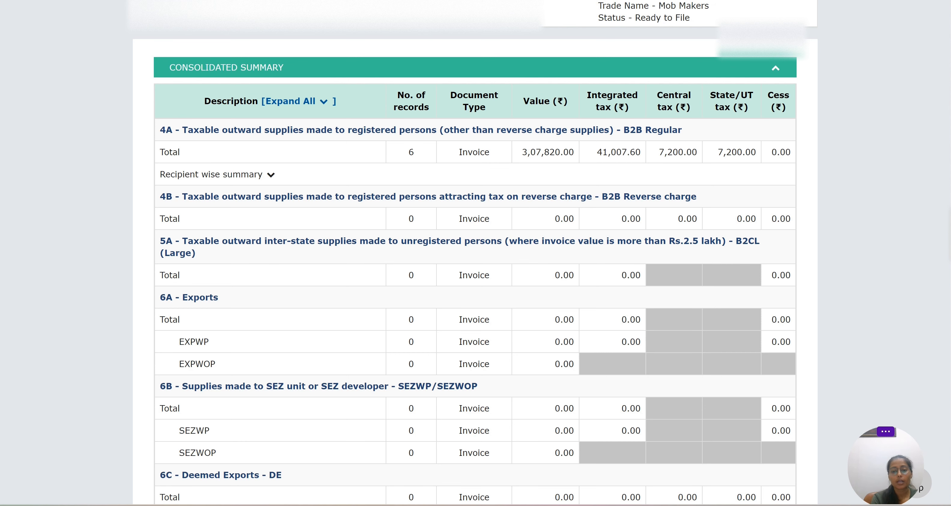
scroll(475, 258, "down", 4)
scroll(475, 258, "up", 2)
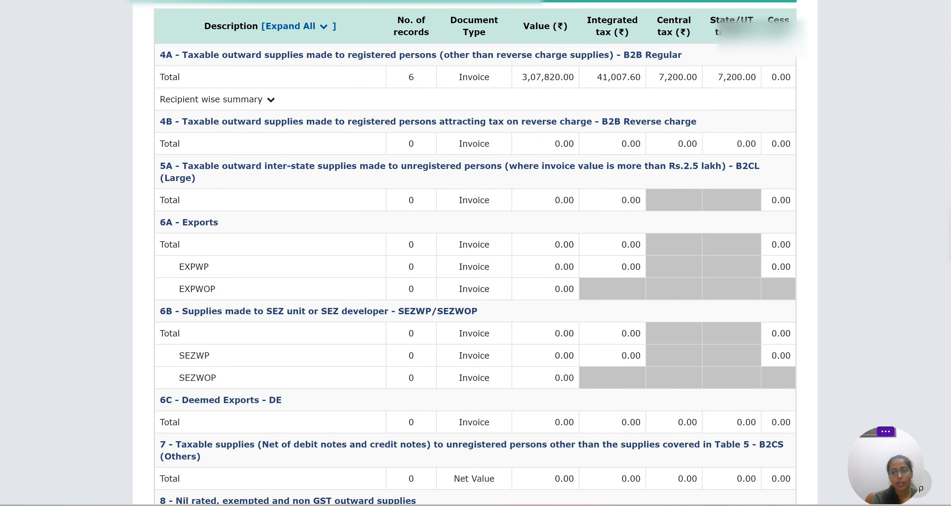
scroll(462, 253, "down", 1)
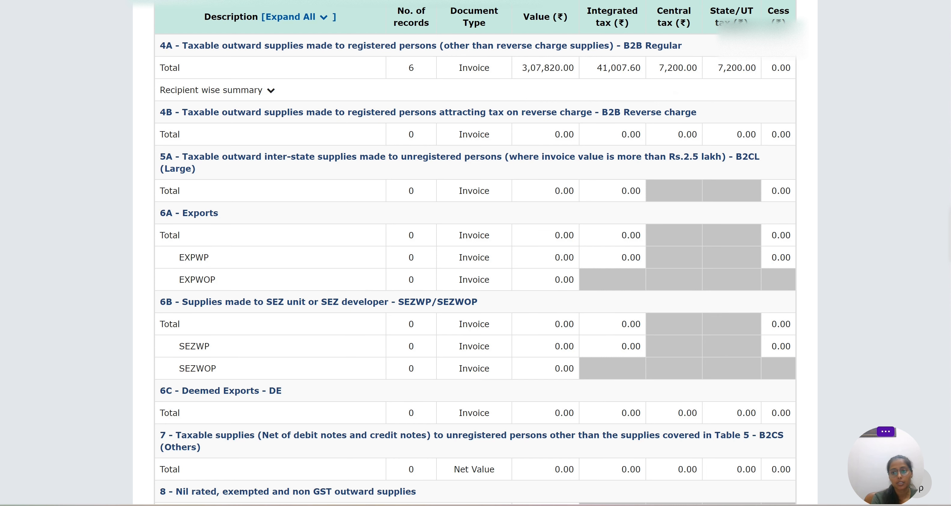
scroll(478, 253, "down", 1)
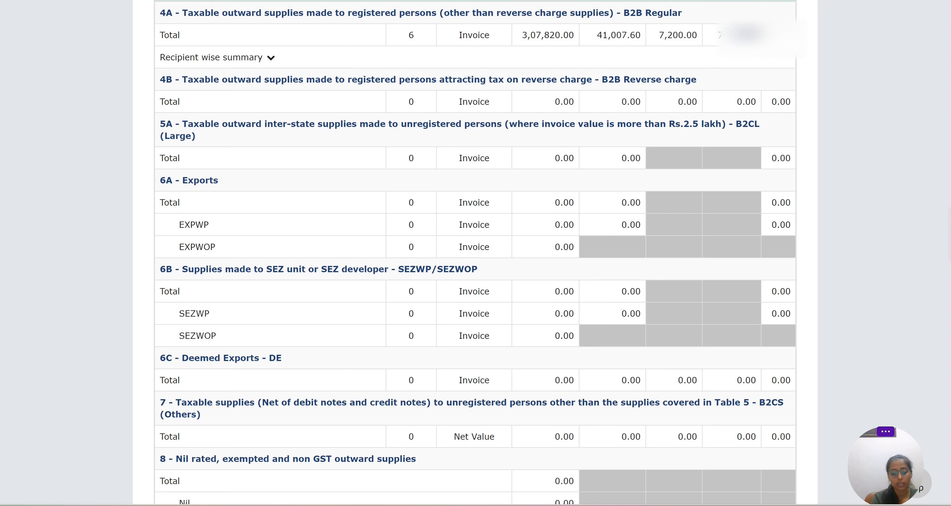
key("alt+Tab")
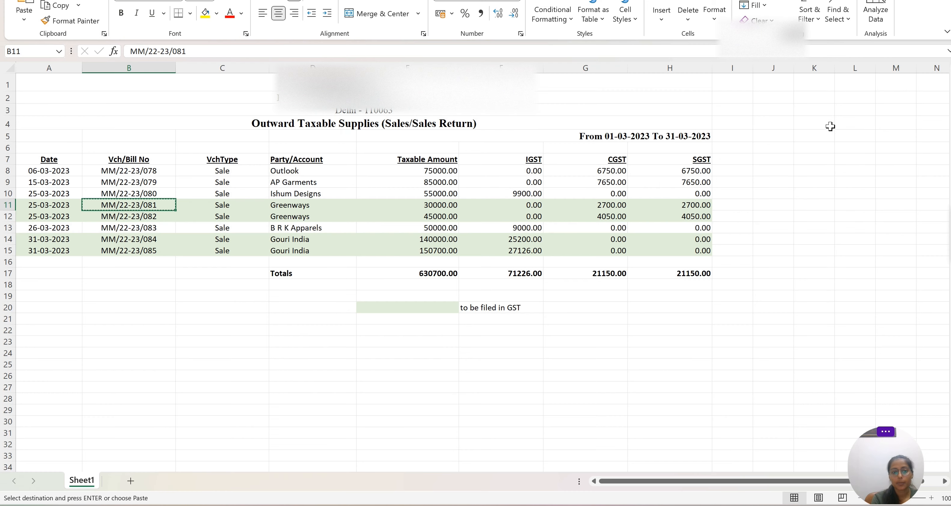
key("alt+Tab")
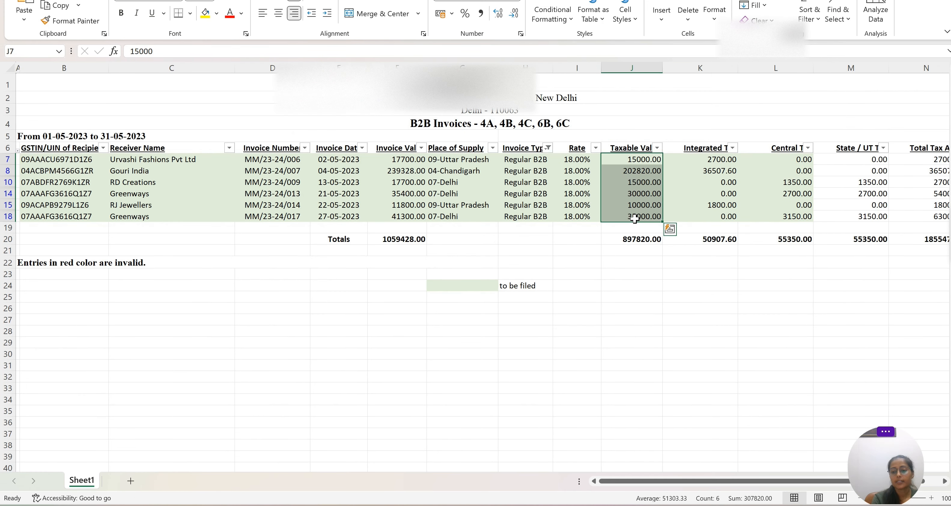
key("alt+Tab")
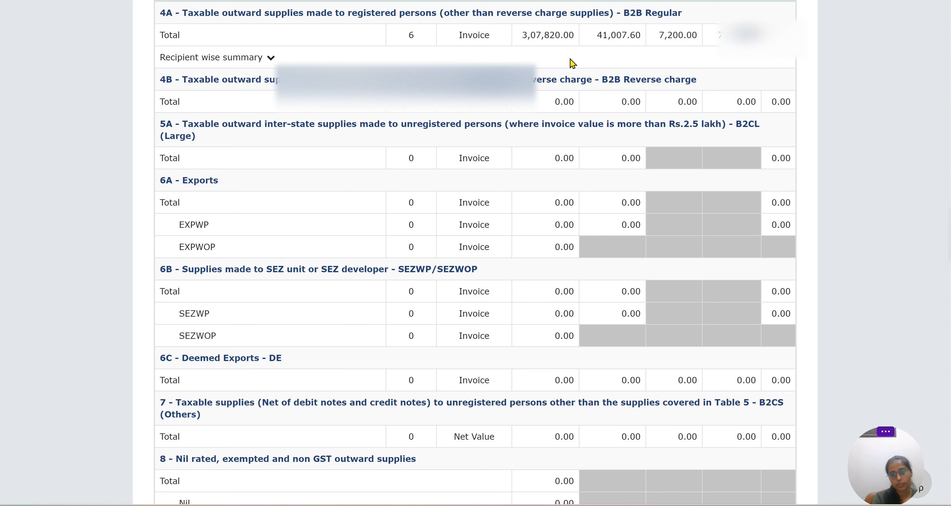
Sum the integrated tax and central tax columns in the B2B invoices workbook and compare them with the portal's B2B Regular totals.
key("alt+Tab")
left_click_drag(716, 160, 707, 223)
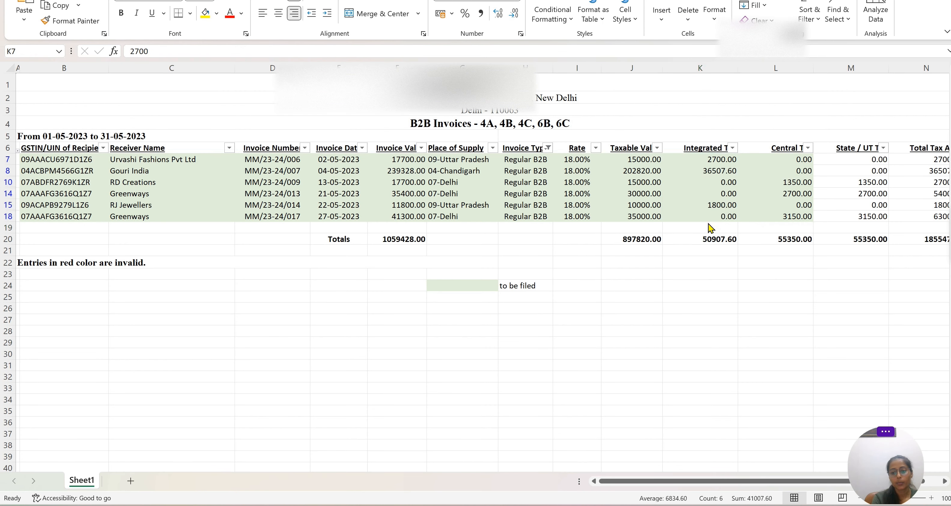
key("alt+Tab")
key("alt+Tab")
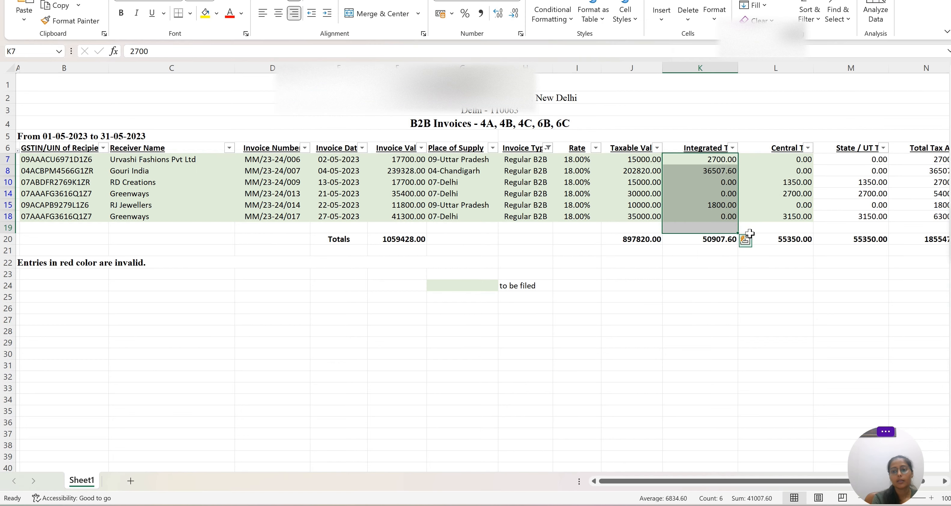
left_click_drag(777, 160, 780, 218)
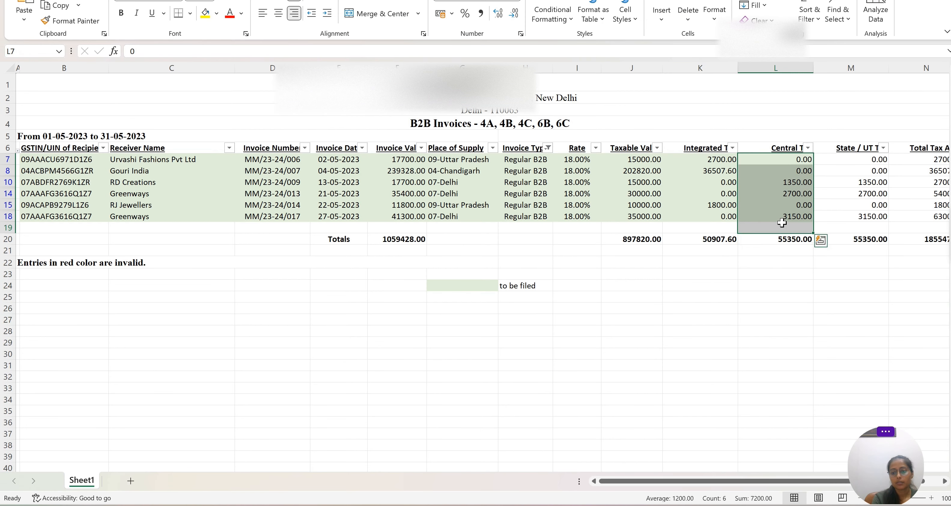
key("alt+Tab")
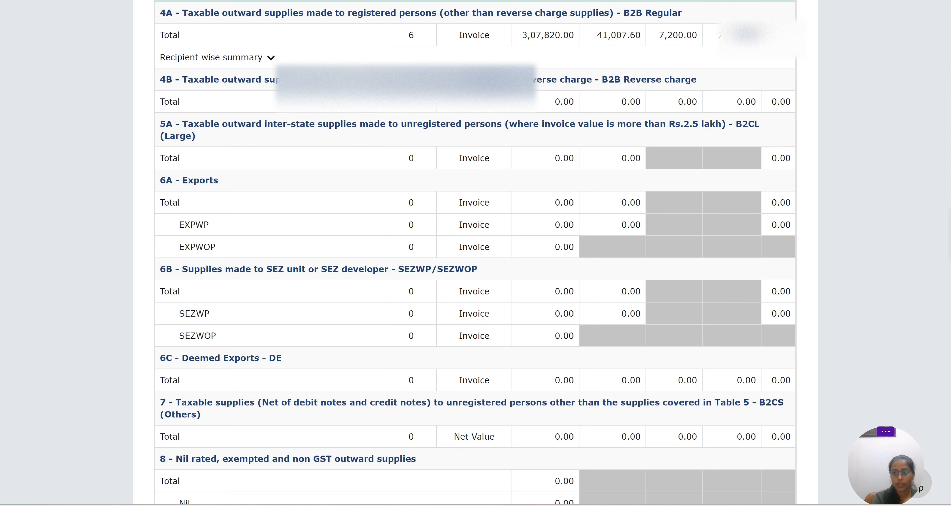
Review the rest of the consolidated summary down to the total liability and proceed to file the statement.
scroll(475, 253, "down", 20)
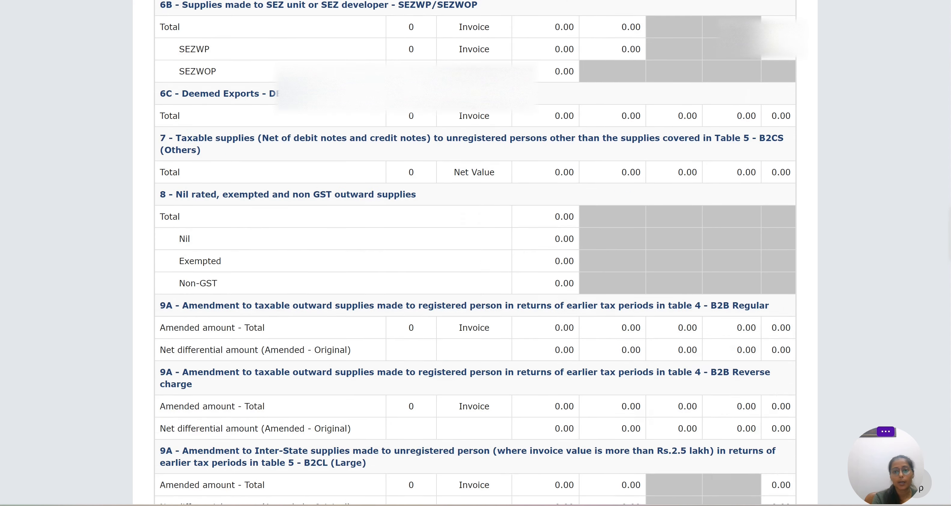
scroll(475, 253, "down", 2)
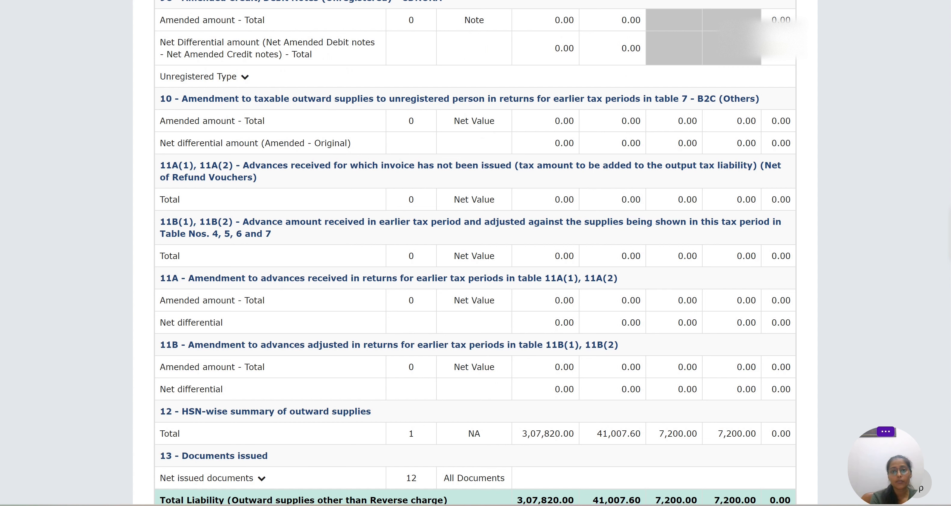
scroll(475, 253, "down", 3)
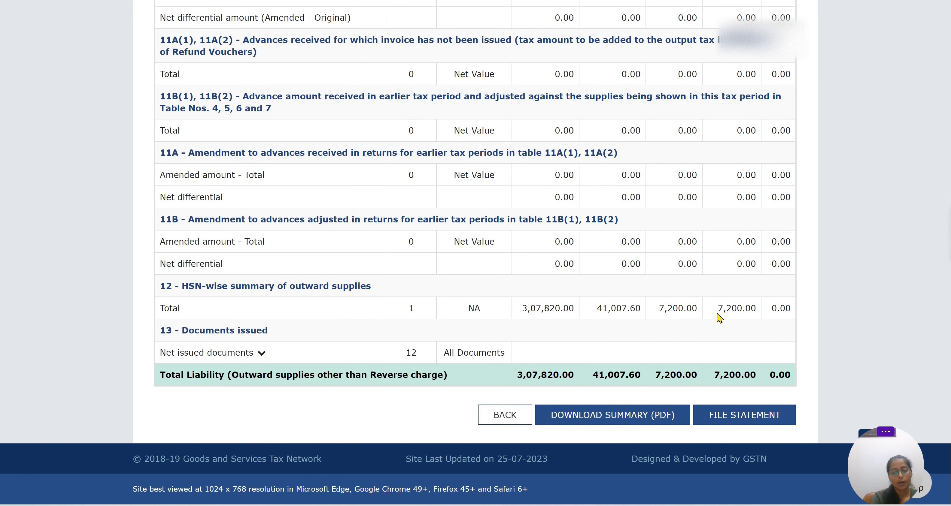
left_click(750, 415)
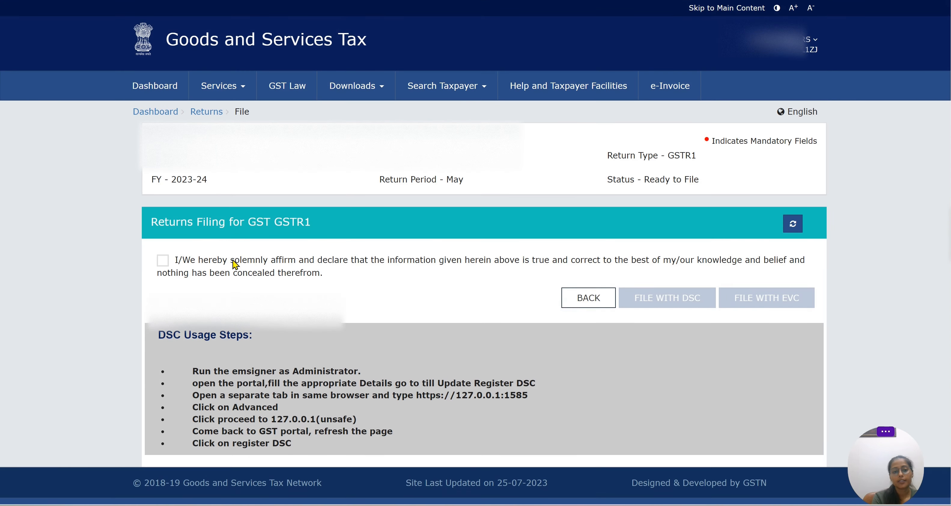
Accept the declaration that the return information is true and correct, and select the authorised signatory's name.
left_click(234, 264)
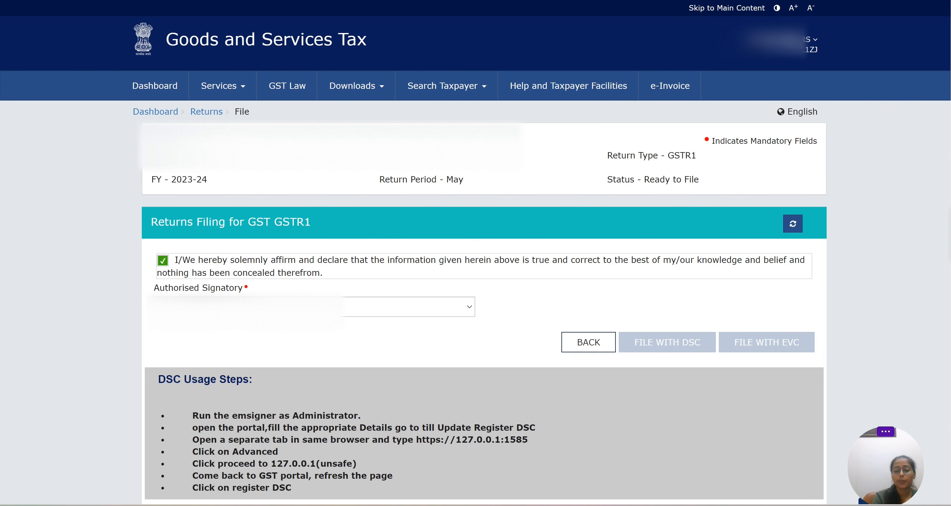
left_click(247, 307)
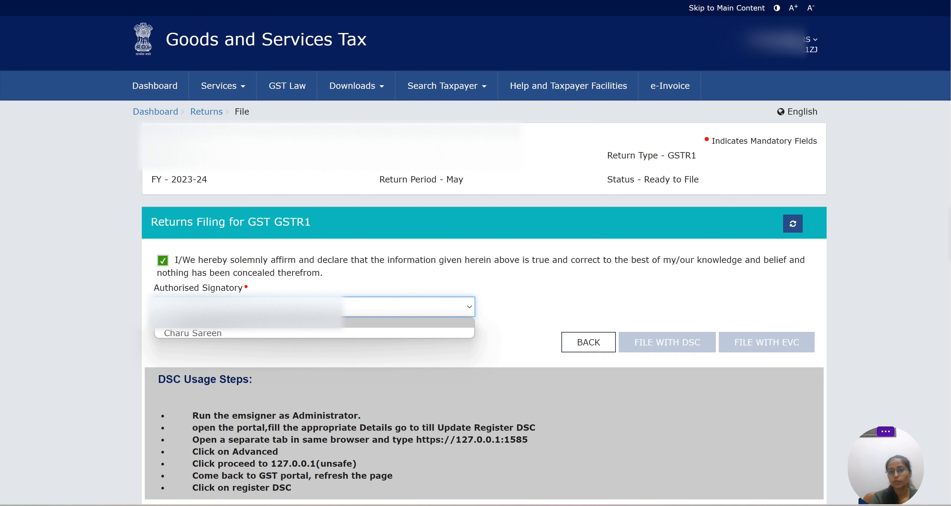
left_click(213, 336)
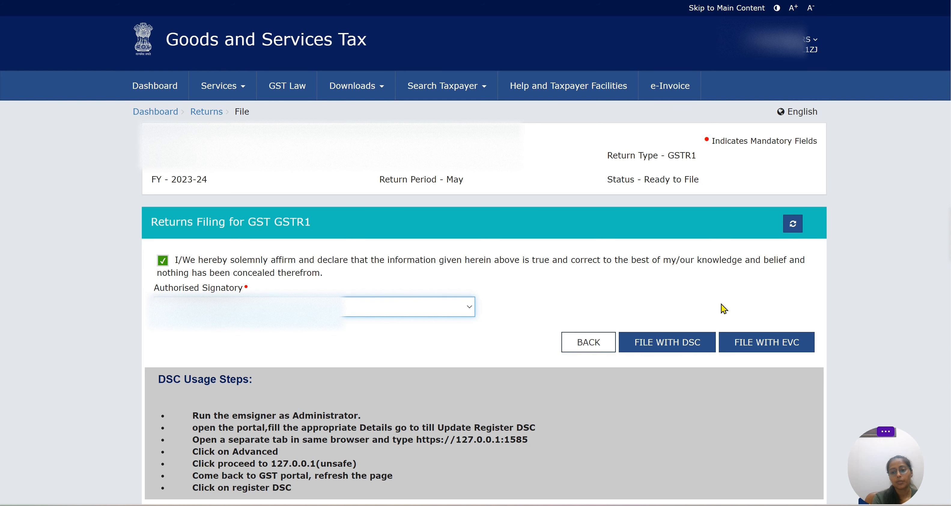